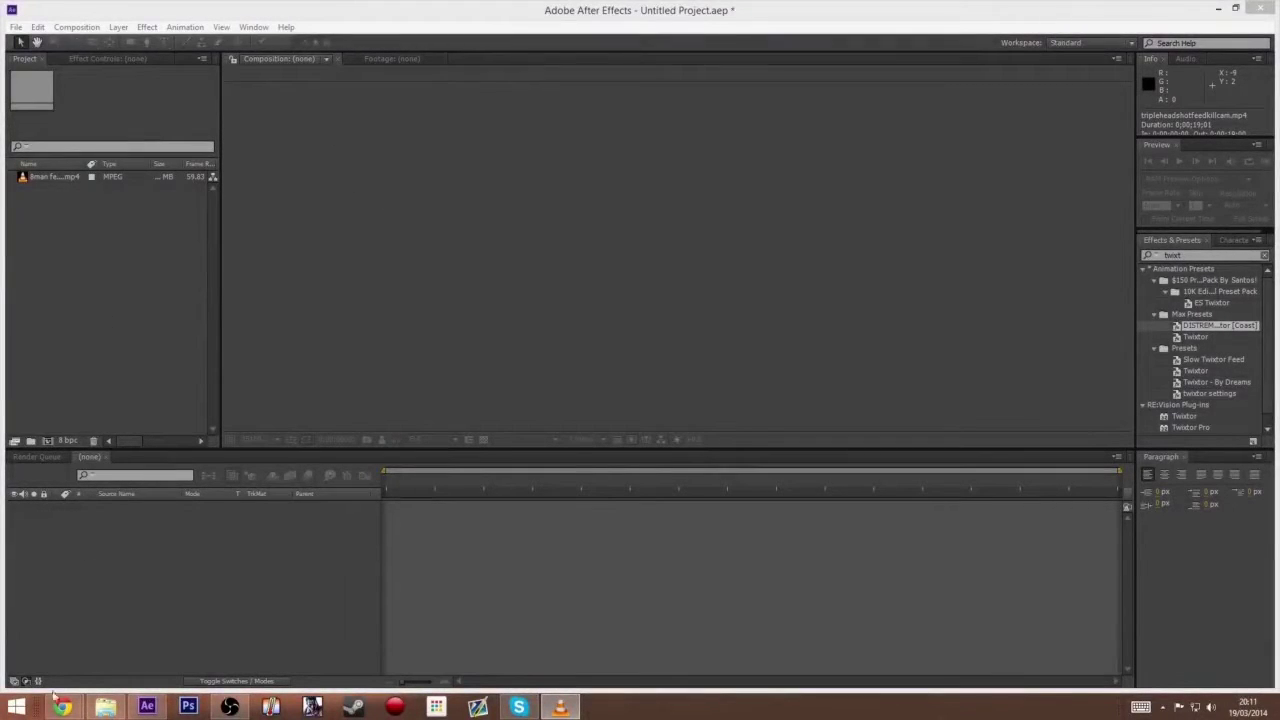
# - Watch the uploaded Aura edit on YouTube as a reference, then pause it
pyautogui.moveTo(66, 708)
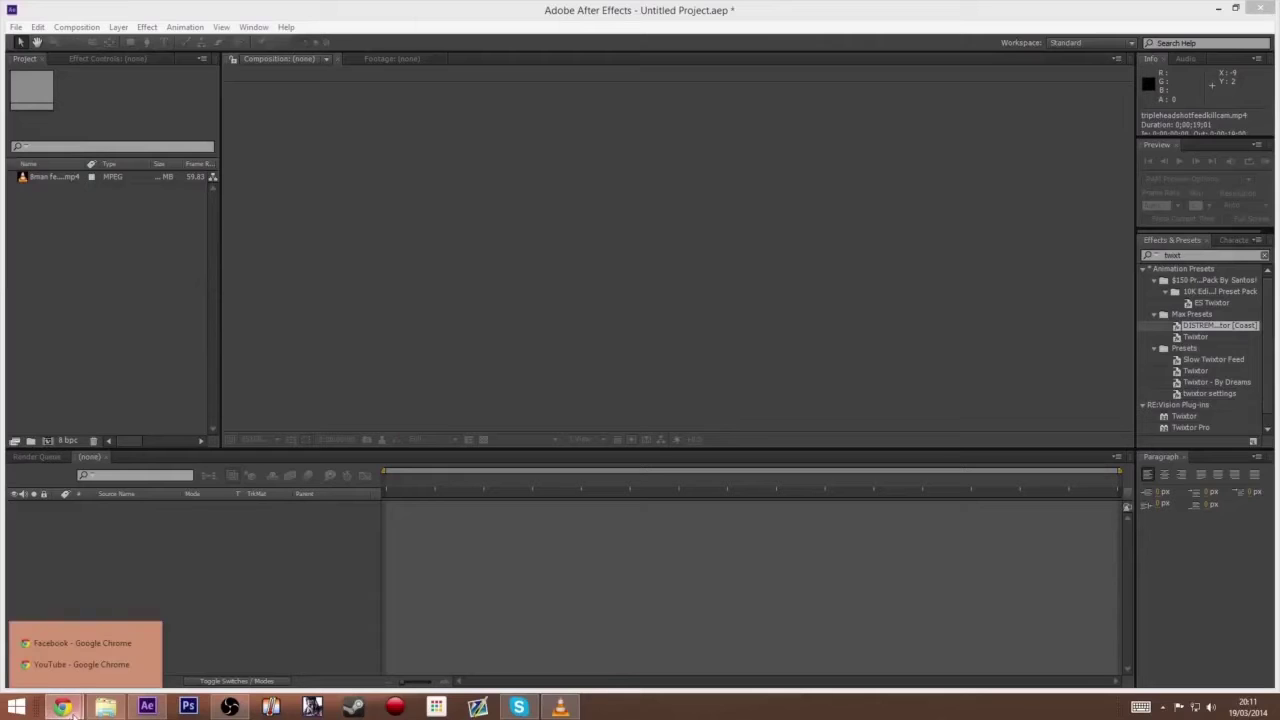
pyautogui.click(74, 662)
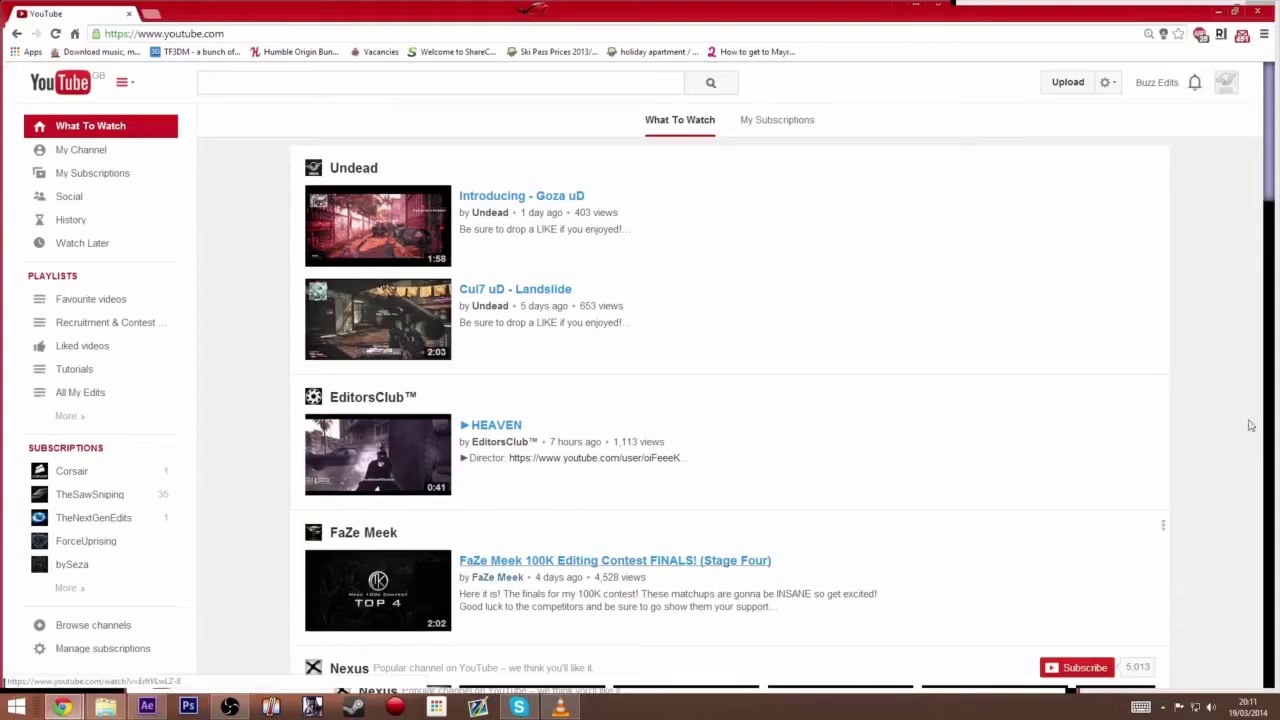
pyautogui.click(1226, 82)
pyautogui.click(931, 152)
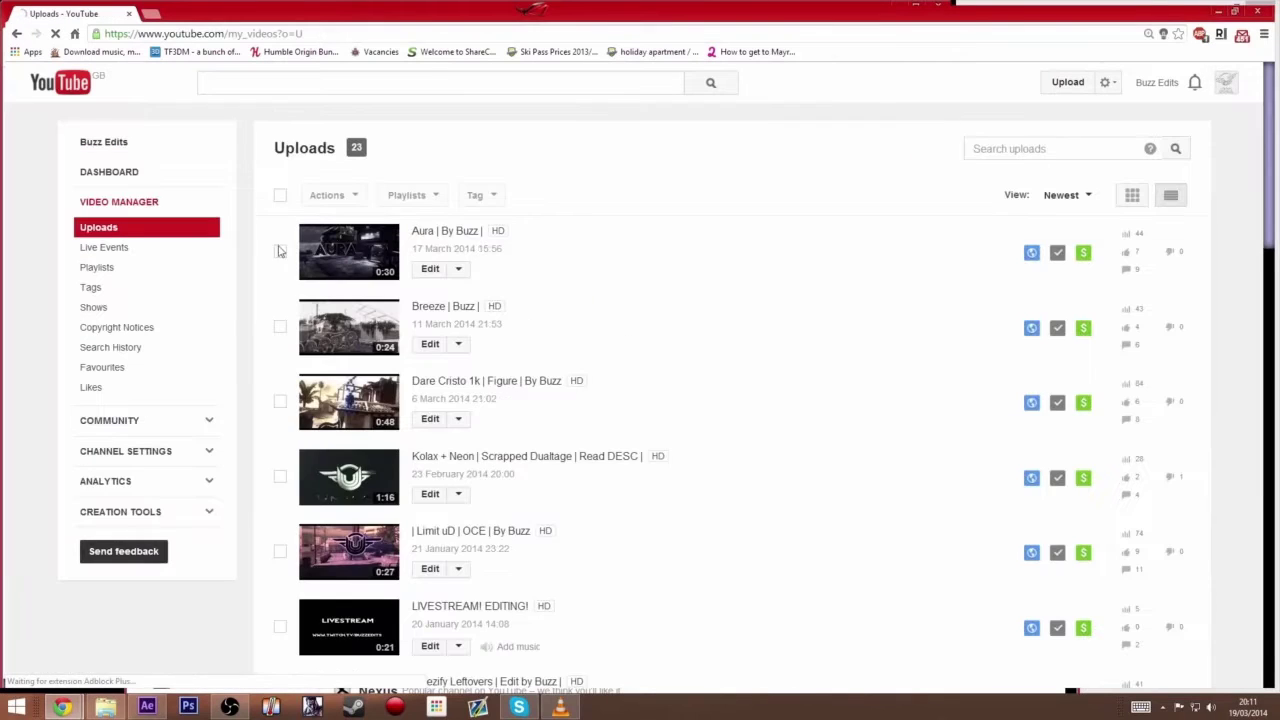
pyautogui.click(445, 234)
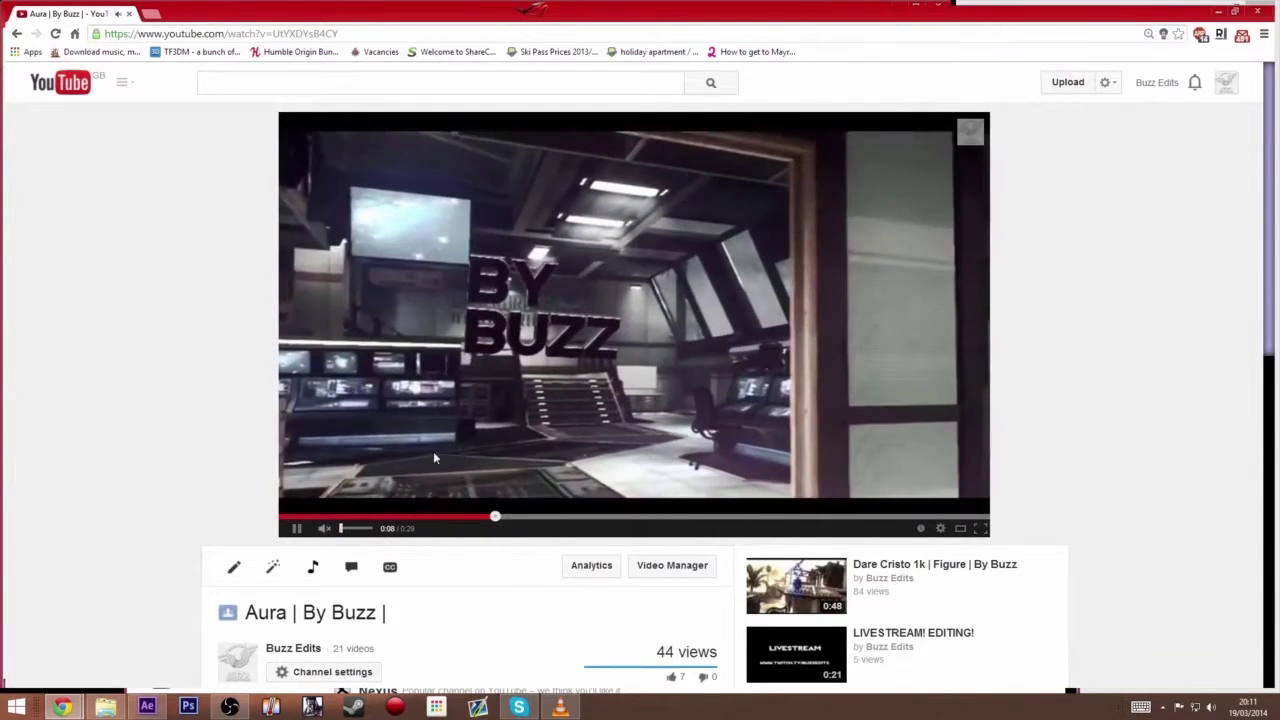
pyautogui.click(585, 427)
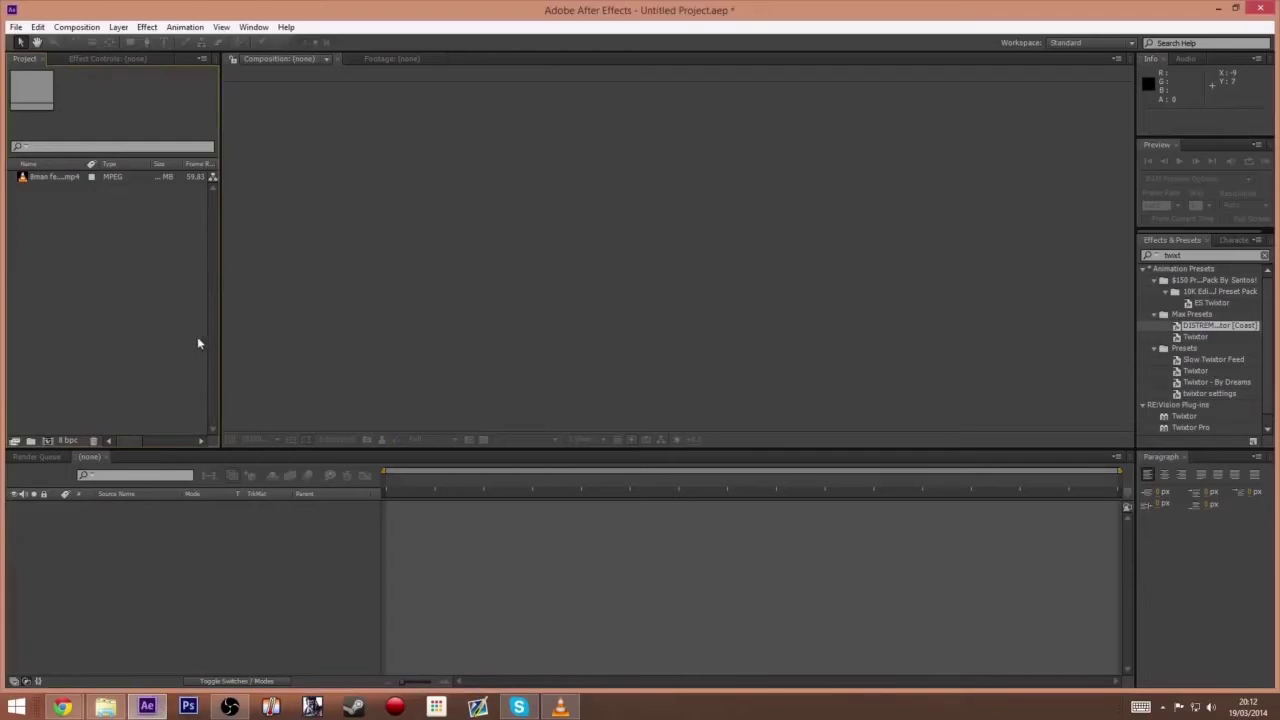
# - Make the '8man feed w_4on screen 4 times MW2' comp from the MPEG footage and scrub to the scoped shot
pyautogui.moveTo(46, 186); pyautogui.dragTo(47, 442)
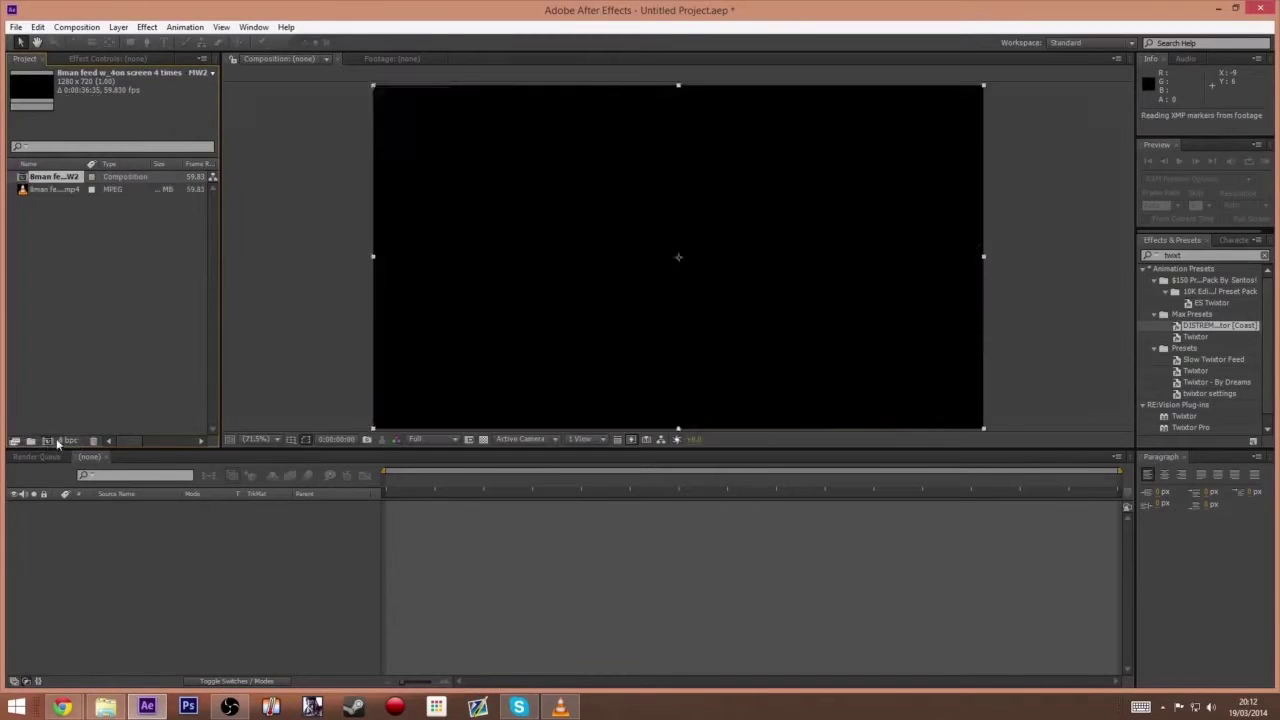
pyautogui.moveTo(420, 488)
pyautogui.mouseDown()
pyautogui.moveTo(521, 490)
pyautogui.moveTo(511, 494)
pyautogui.mouseUp()
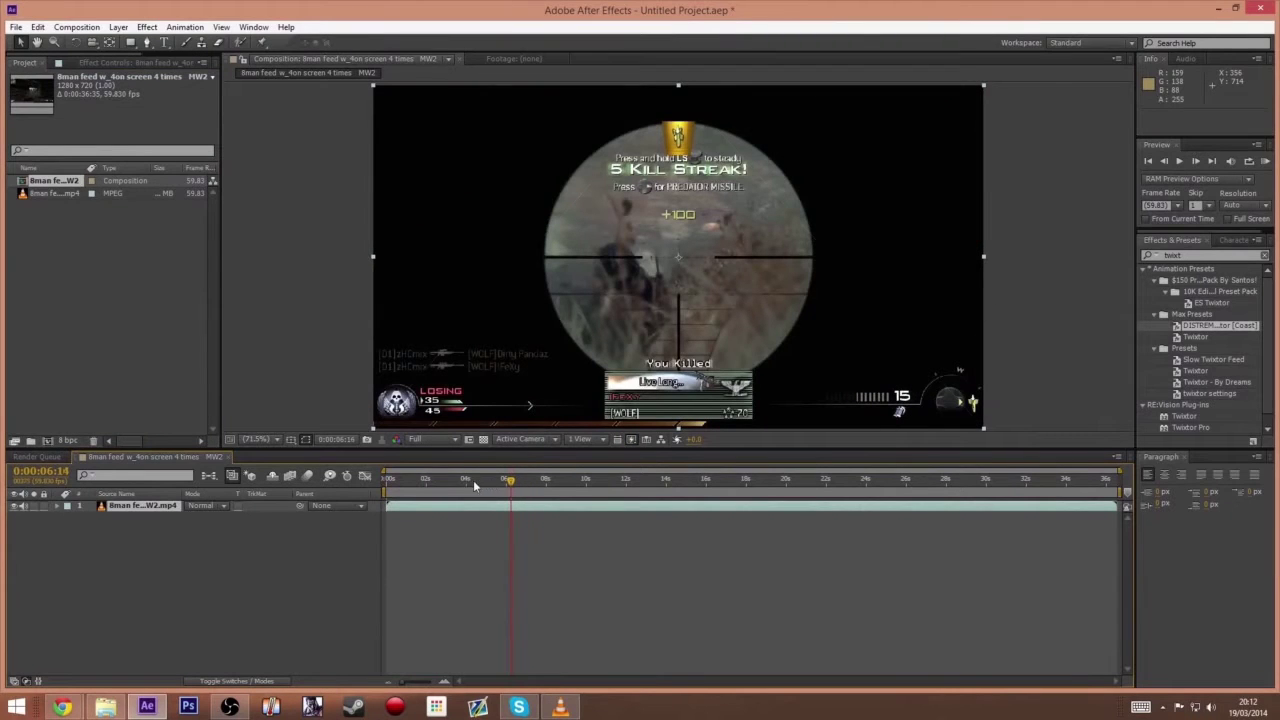
pyautogui.moveTo(475, 486); pyautogui.dragTo(402, 488)
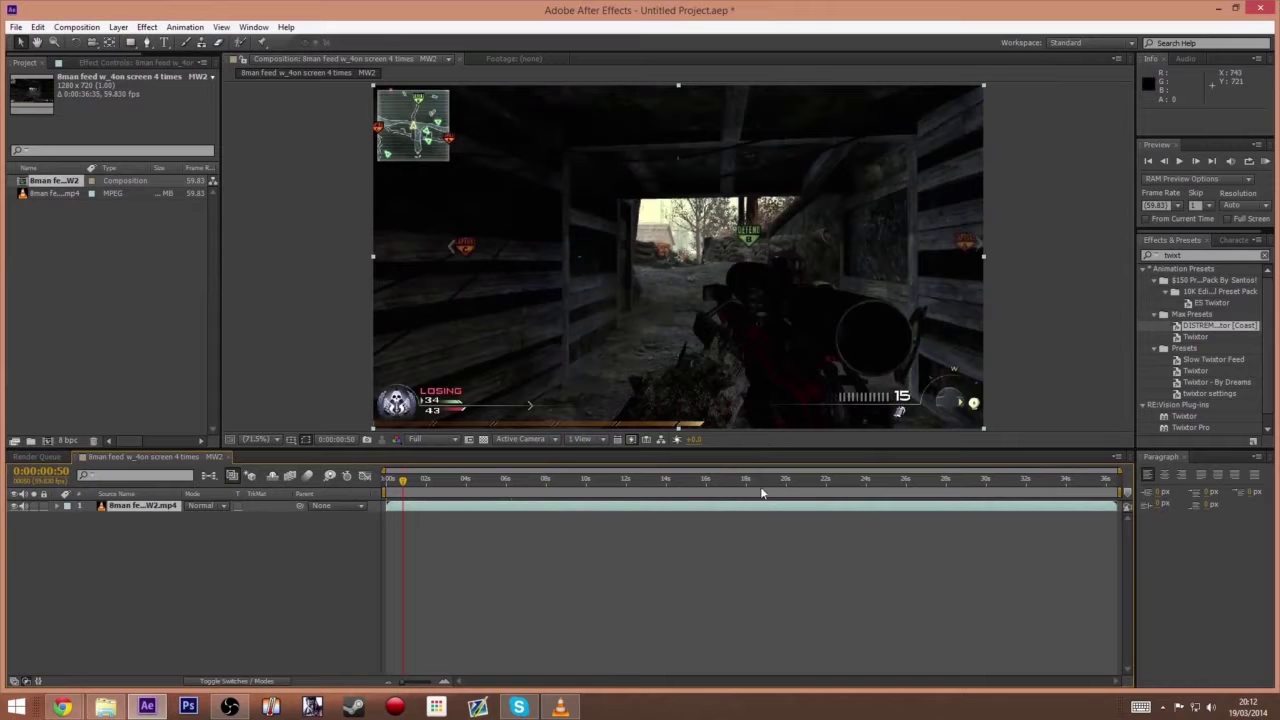
pyautogui.moveTo(408, 487); pyautogui.dragTo(437, 494)
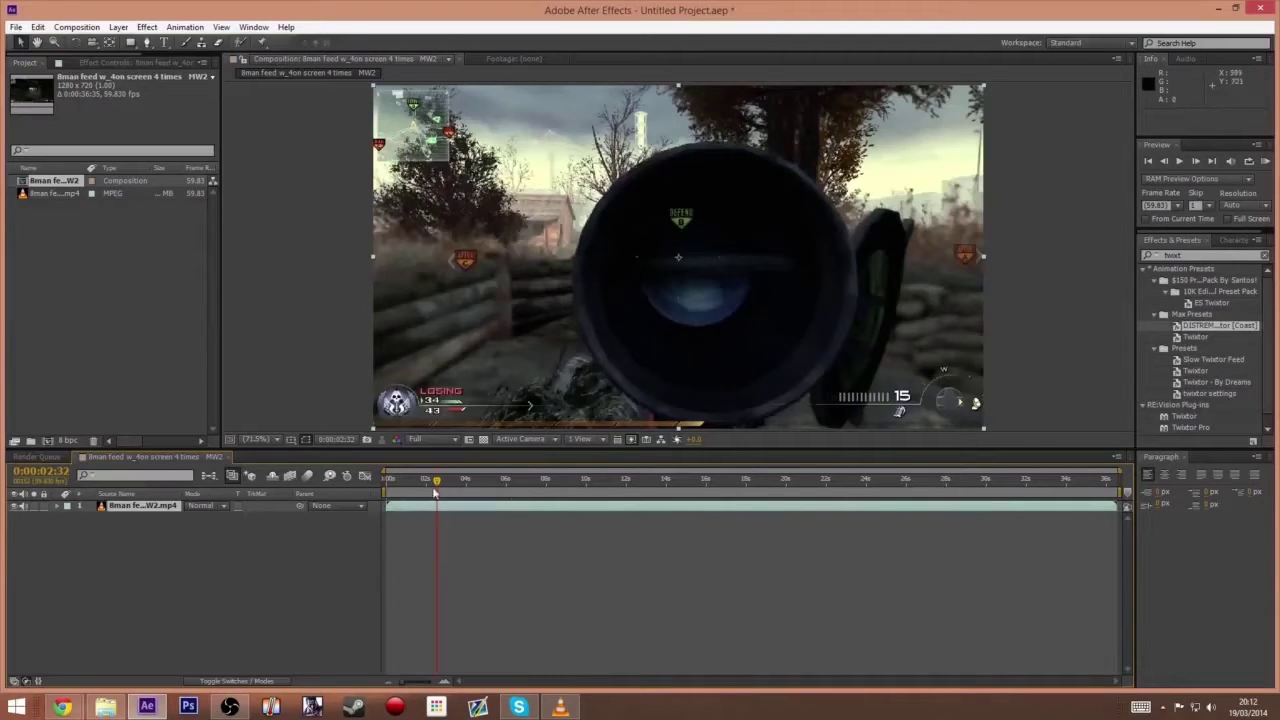
pyautogui.moveTo(435, 493); pyautogui.dragTo(397, 485)
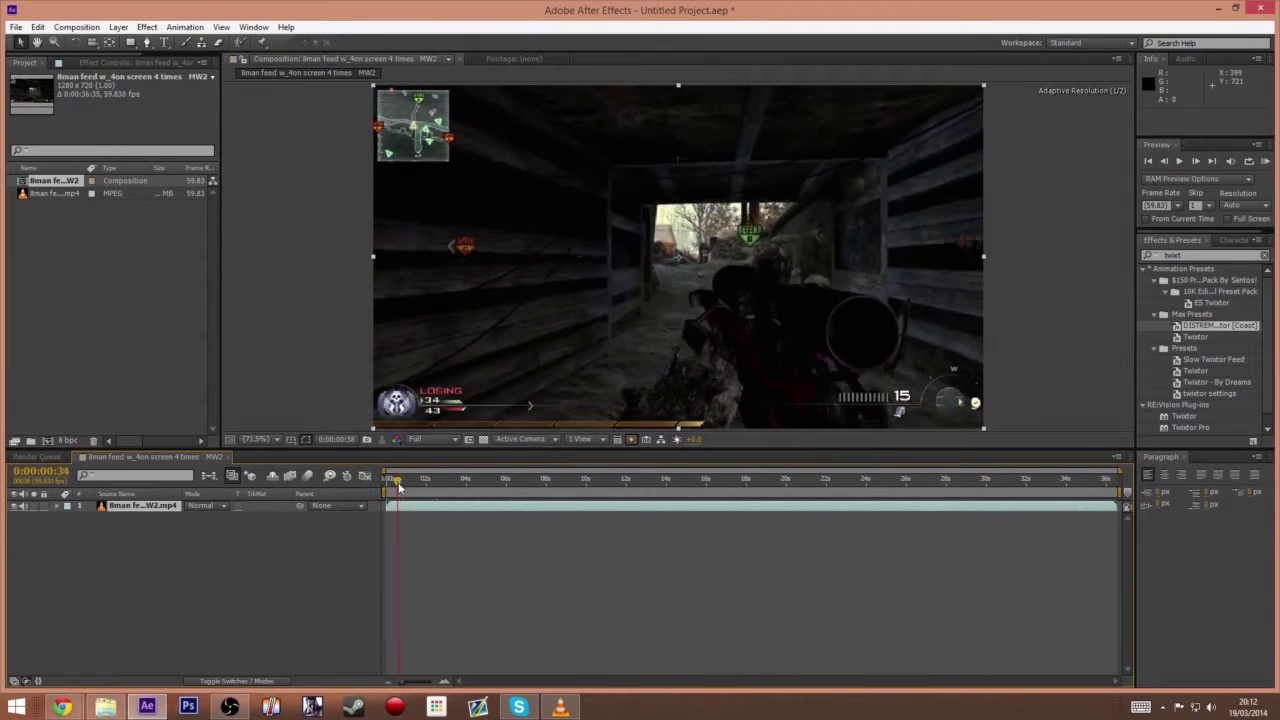
pyautogui.press('Home')
# - Apply the Twixtor slow-motion preset to the gameplay layer and preview it
pyautogui.moveTo(1197, 325); pyautogui.dragTo(497, 508)
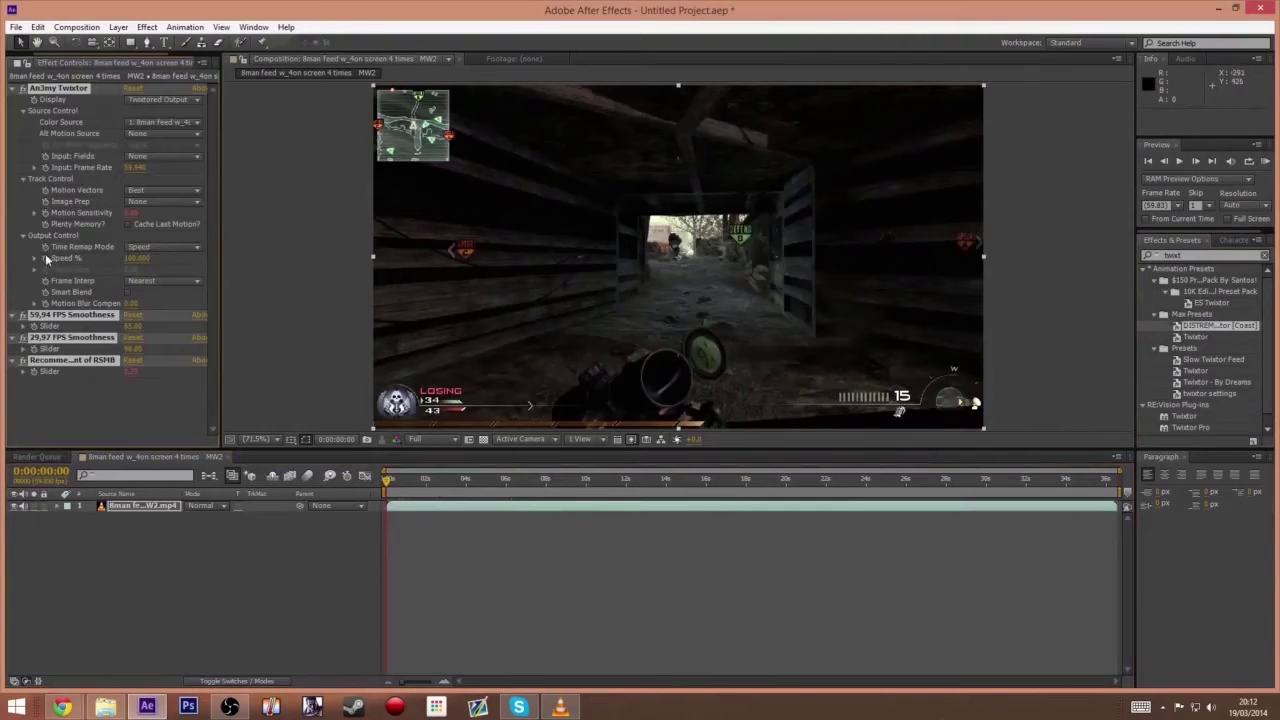
pyautogui.click(50, 262)
pyautogui.click(1179, 161)
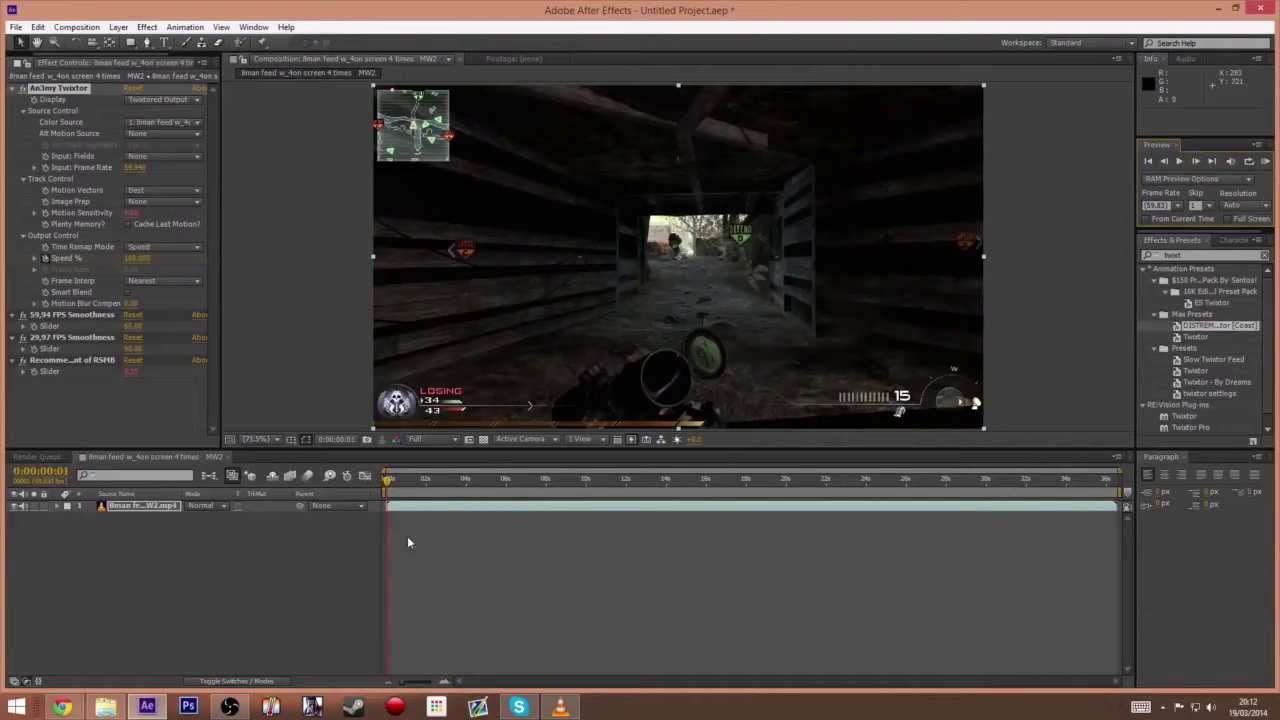
# - Move the Twixtor Speed % keyframe earlier to the slow-down point at 0:00:01:02
pyautogui.press('u')
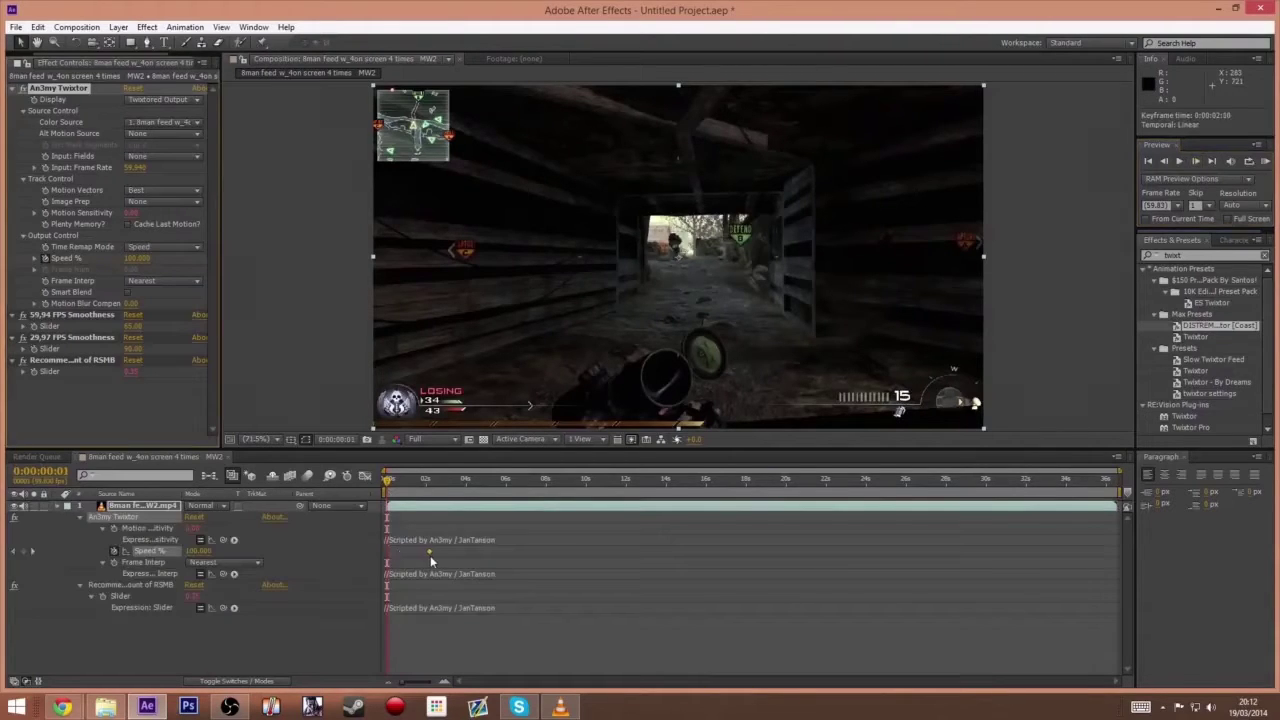
pyautogui.click(431, 484)
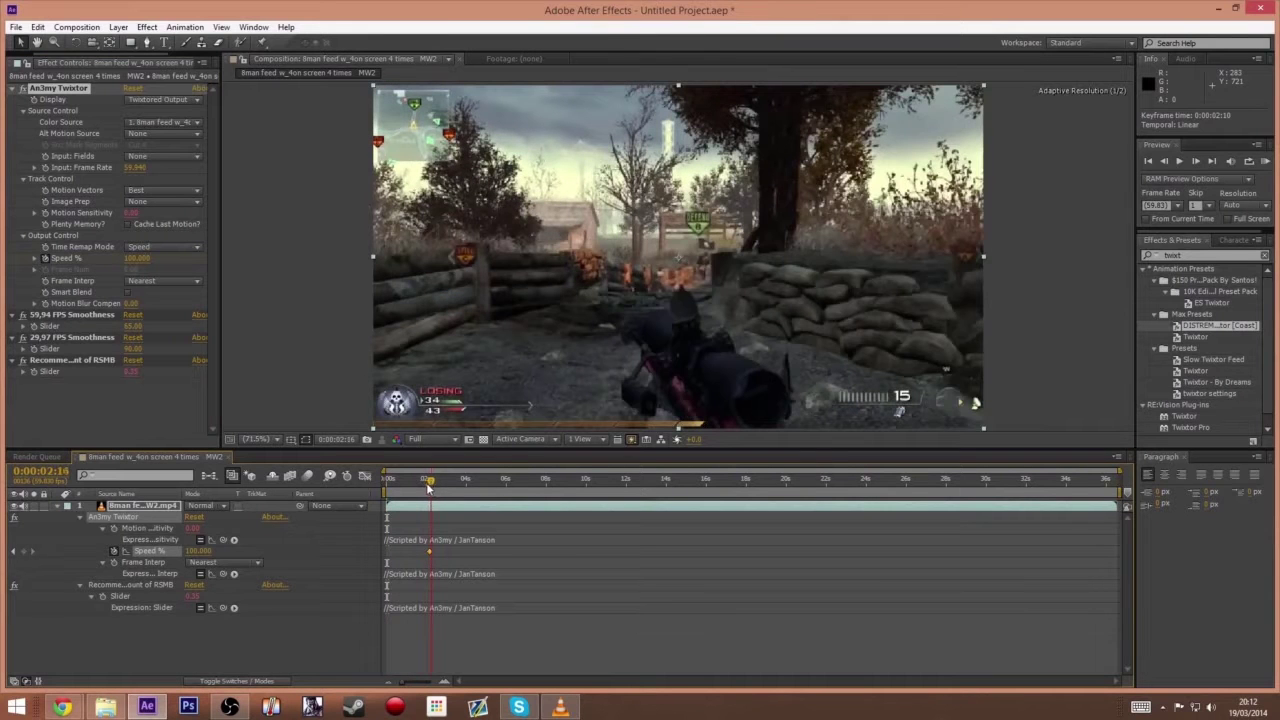
pyautogui.click(425, 485)
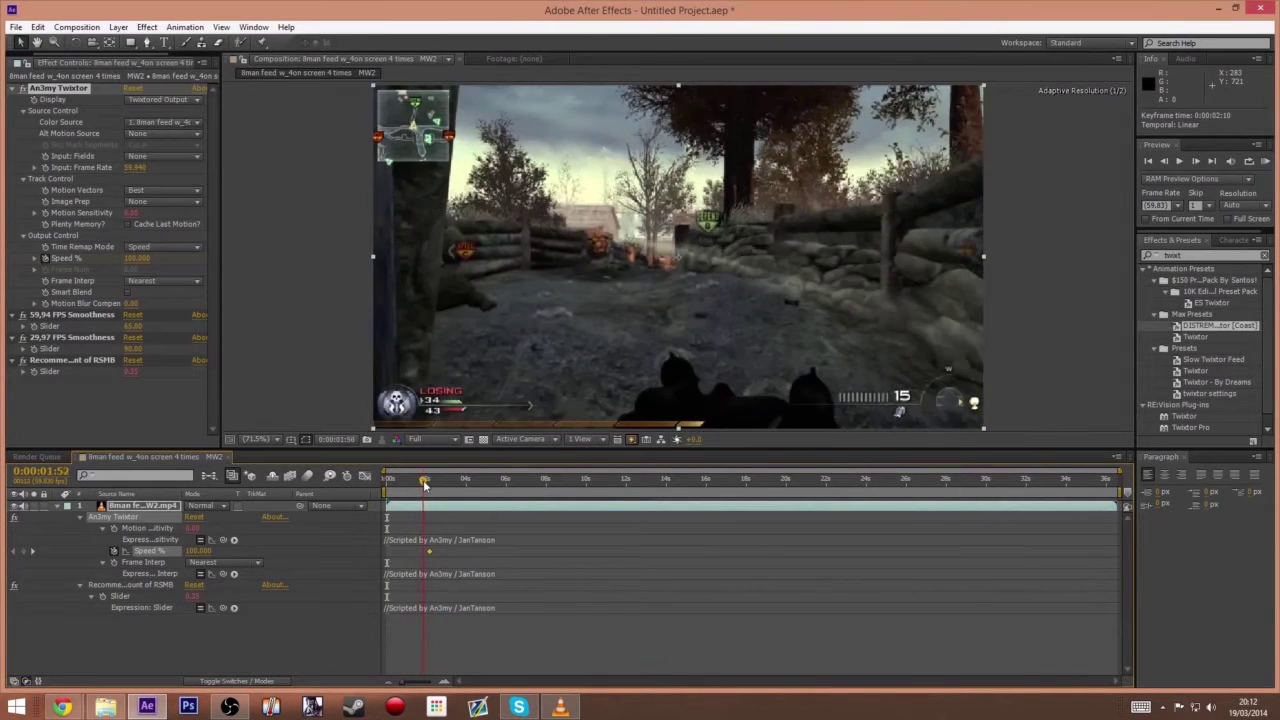
pyautogui.moveTo(425, 485); pyautogui.dragTo(435, 481)
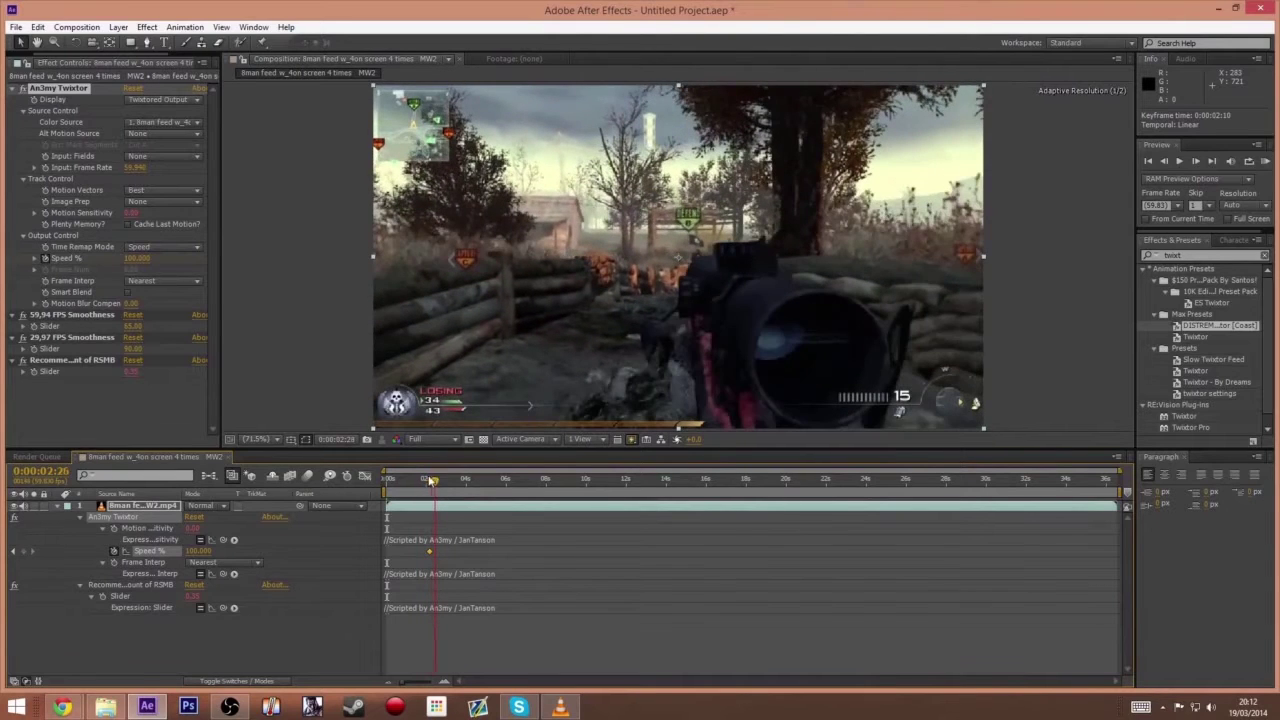
pyautogui.click(407, 481)
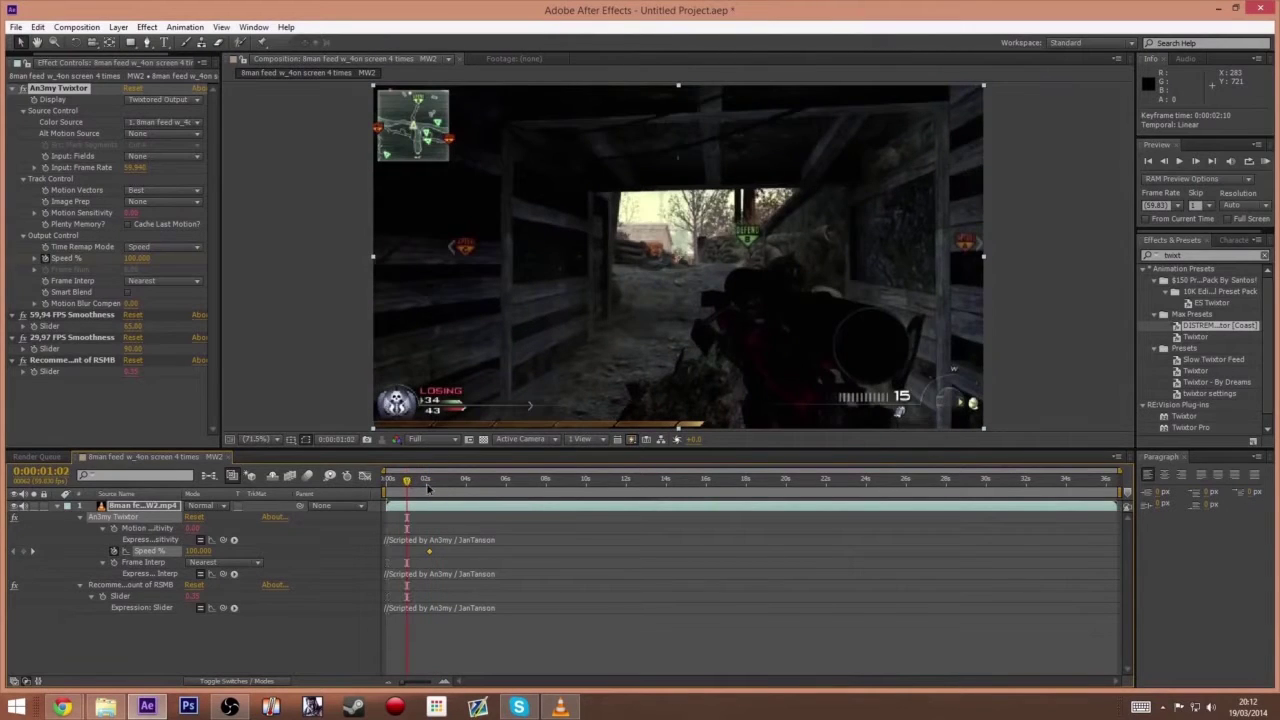
pyautogui.moveTo(428, 553); pyautogui.dragTo(410, 555)
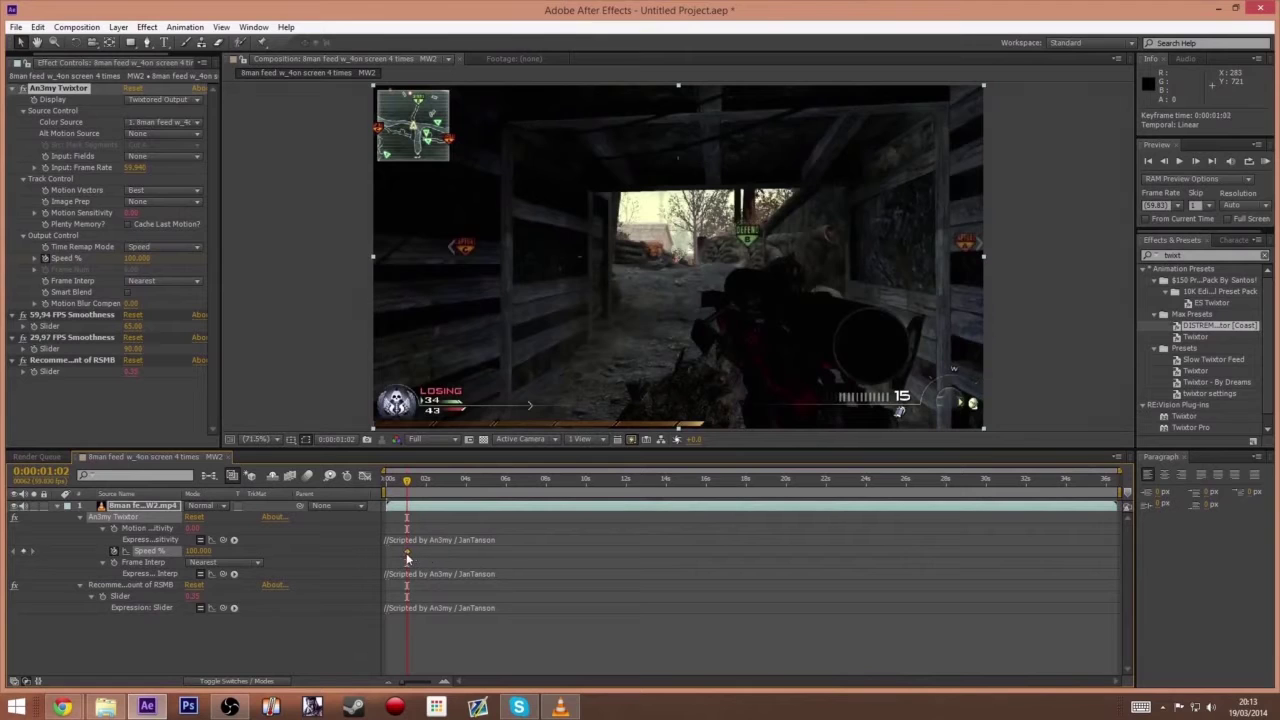
pyautogui.click(1211, 161)
# - Set the Twixtor Speed % to 5 at 0:00:01:03 and preview the slowed section
pyautogui.click(137, 259)
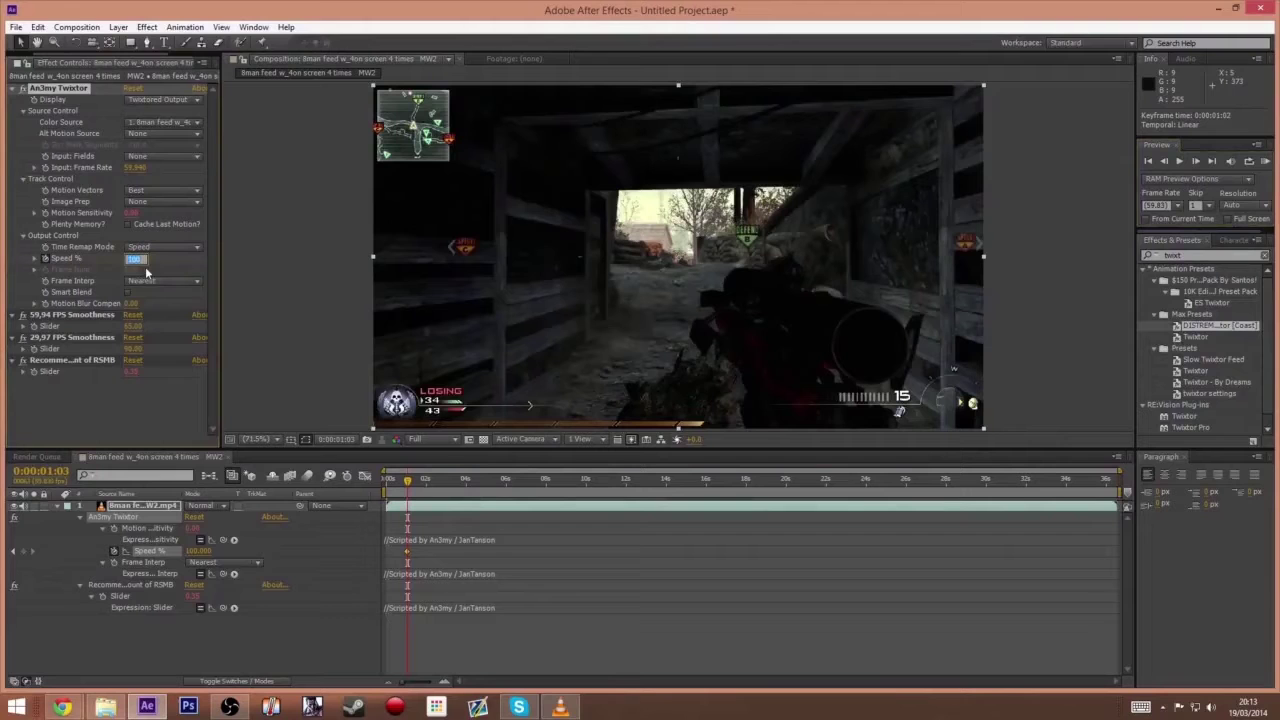
pyautogui.write('5')
pyautogui.press('Return')
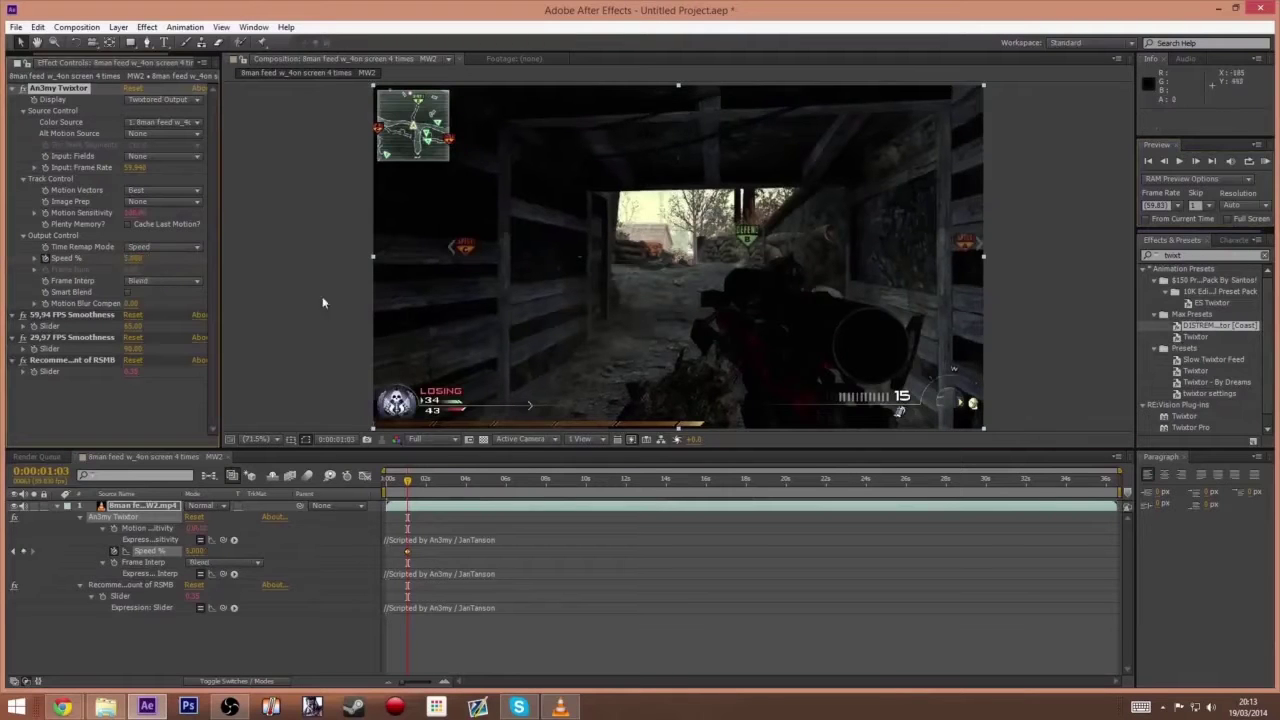
pyautogui.press('space')
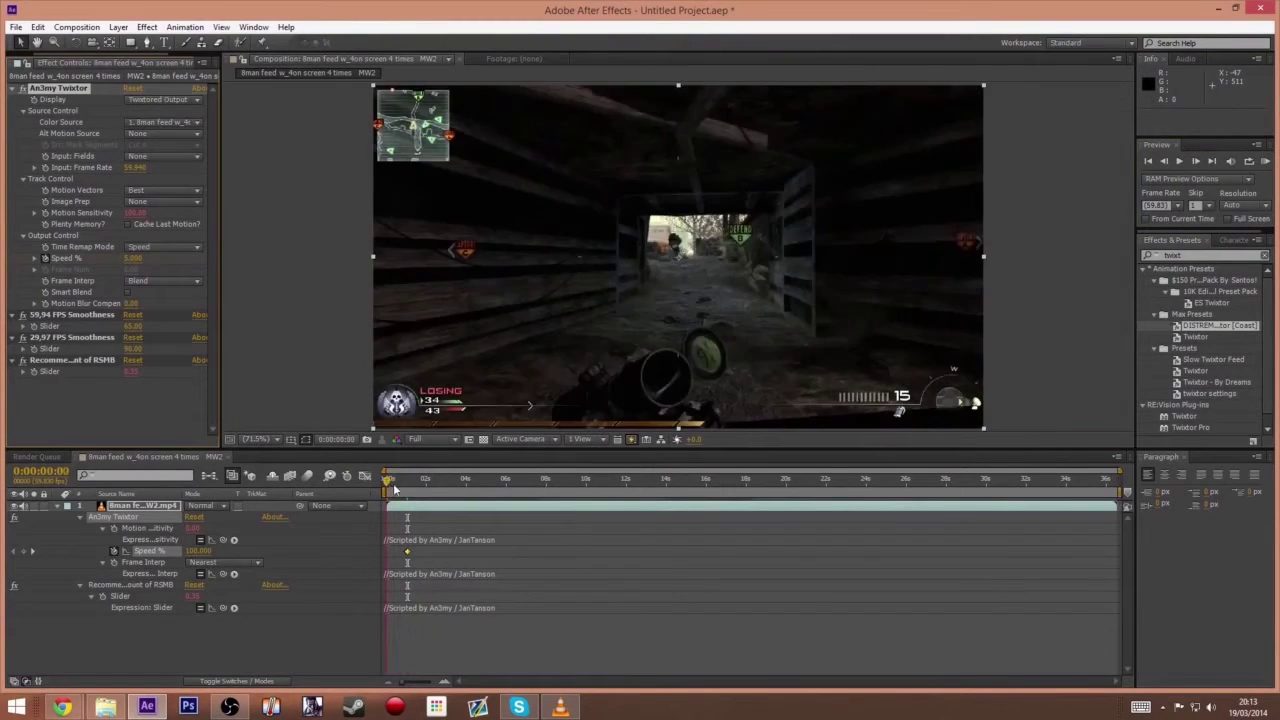
pyautogui.moveTo(422, 487); pyautogui.dragTo(477, 488)
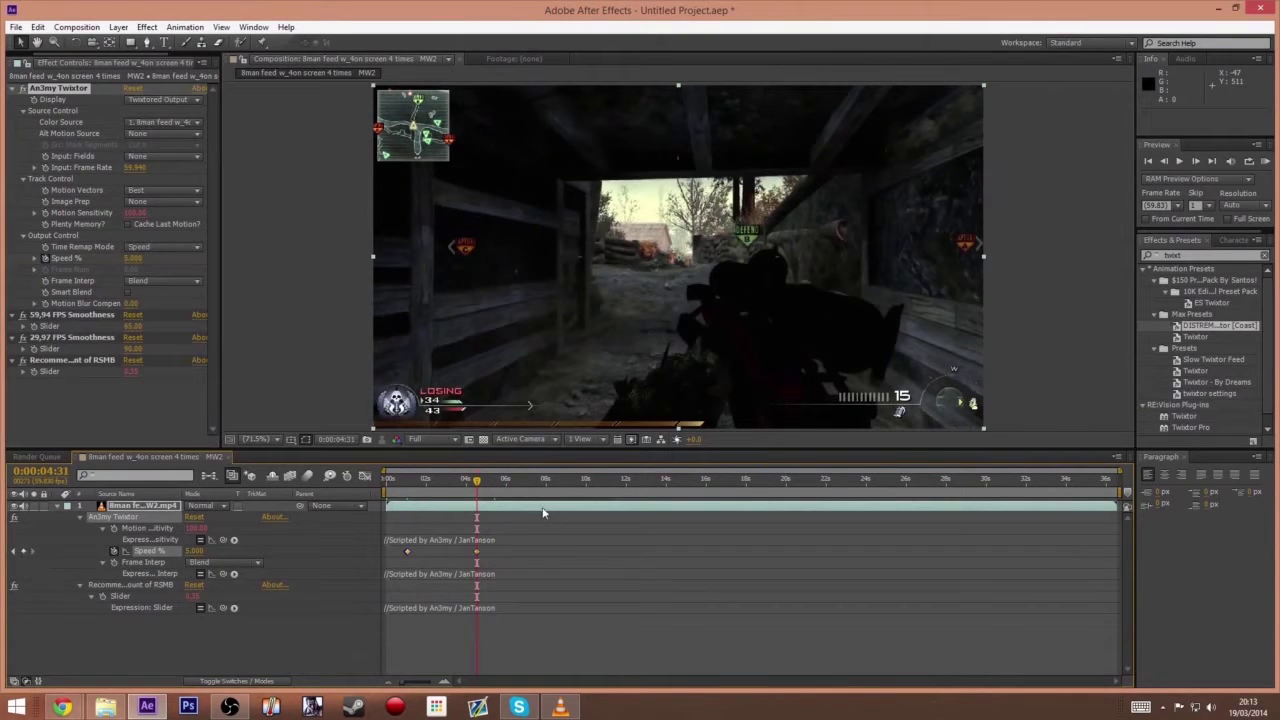
# - Add a 50% Speed keyframe at 0:00:08:04, then add an adjustment layer above the clip
pyautogui.moveTo(501, 484); pyautogui.dragTo(547, 484)
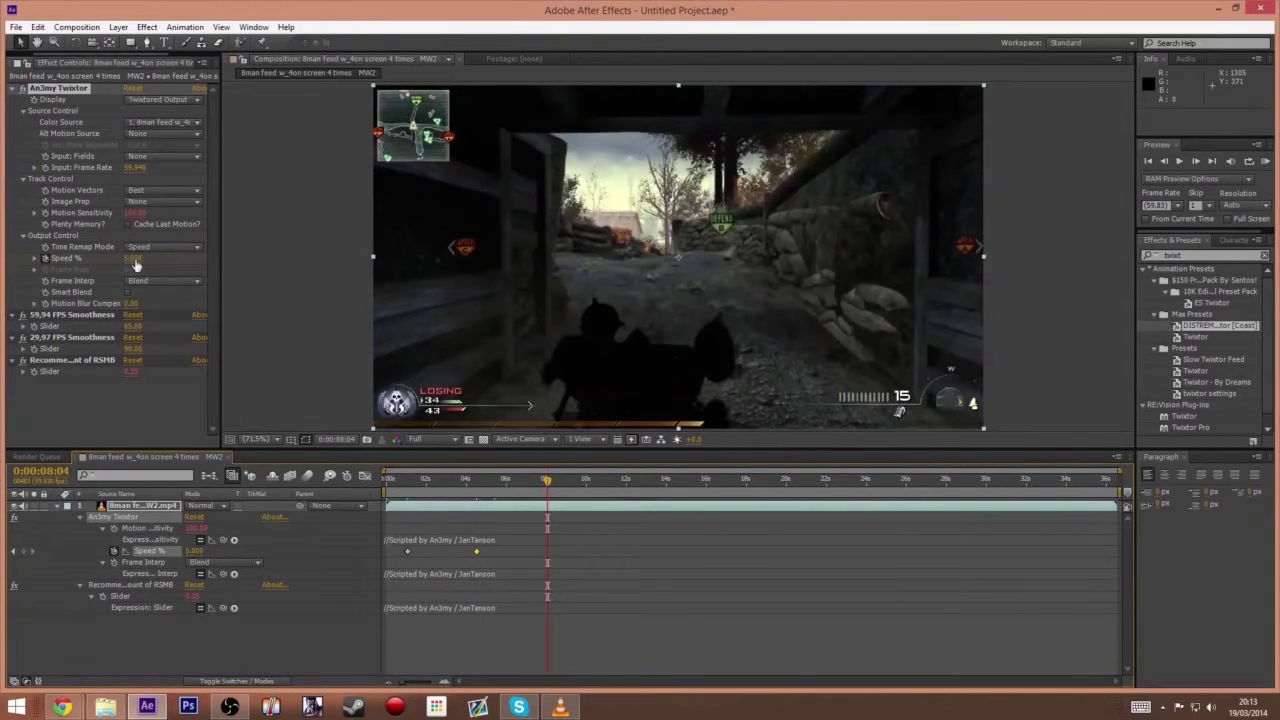
pyautogui.click(133, 258)
pyautogui.write('50')
pyautogui.press('Return')
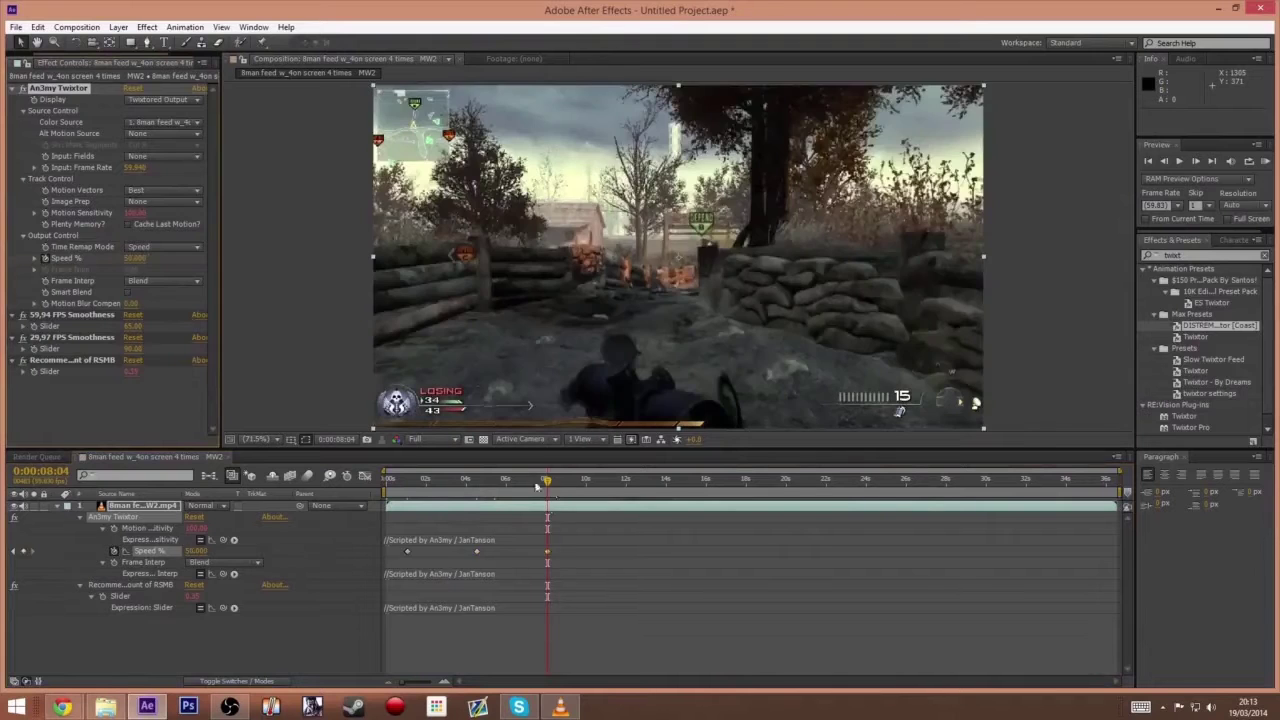
pyautogui.moveTo(536, 485); pyautogui.dragTo(497, 494)
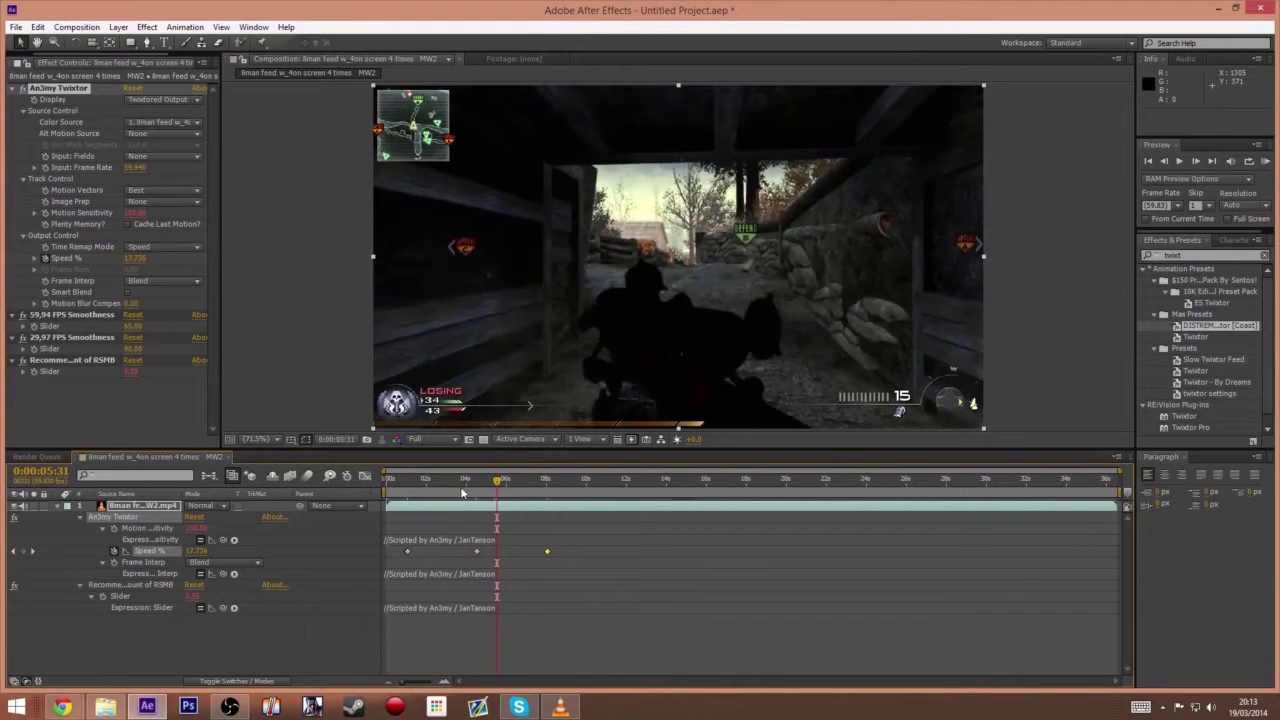
pyautogui.press('Home')
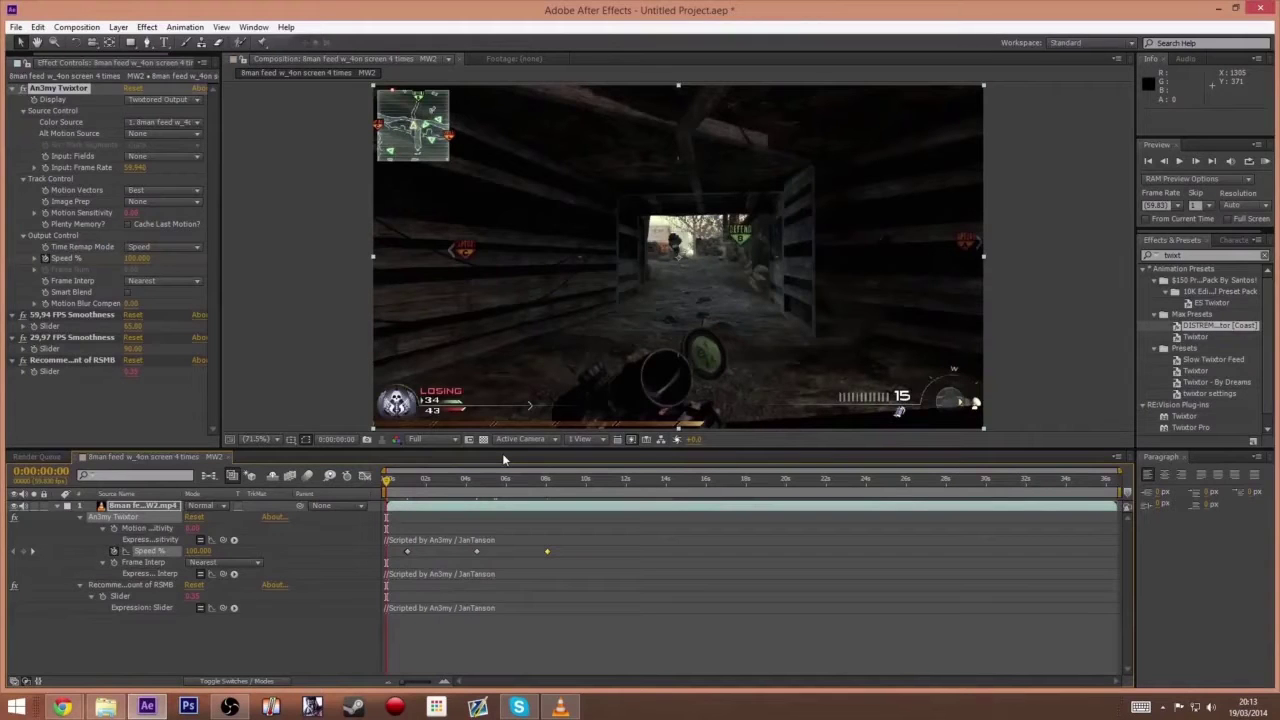
pyautogui.hotkey('ctrl', 'alt', 'y')
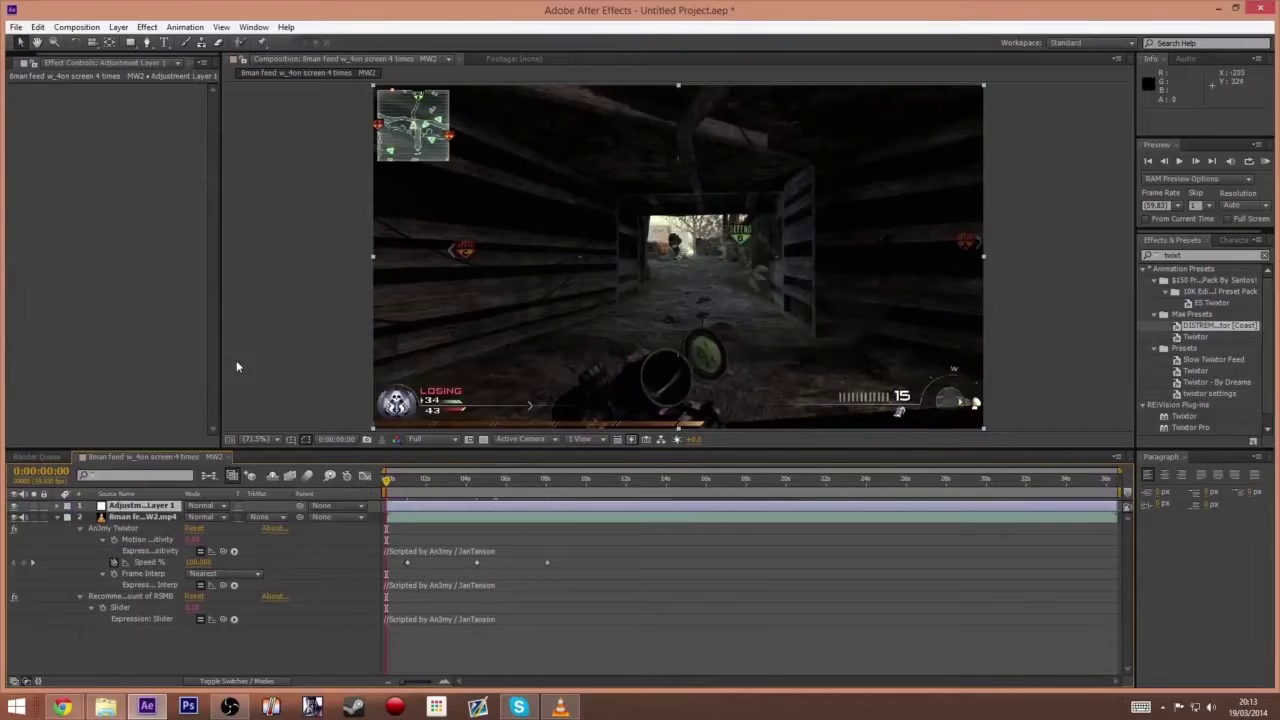
# - At 0:00:01:03, trace Pen mask points up the gun's left side and along the scope top
pyautogui.click(407, 482)
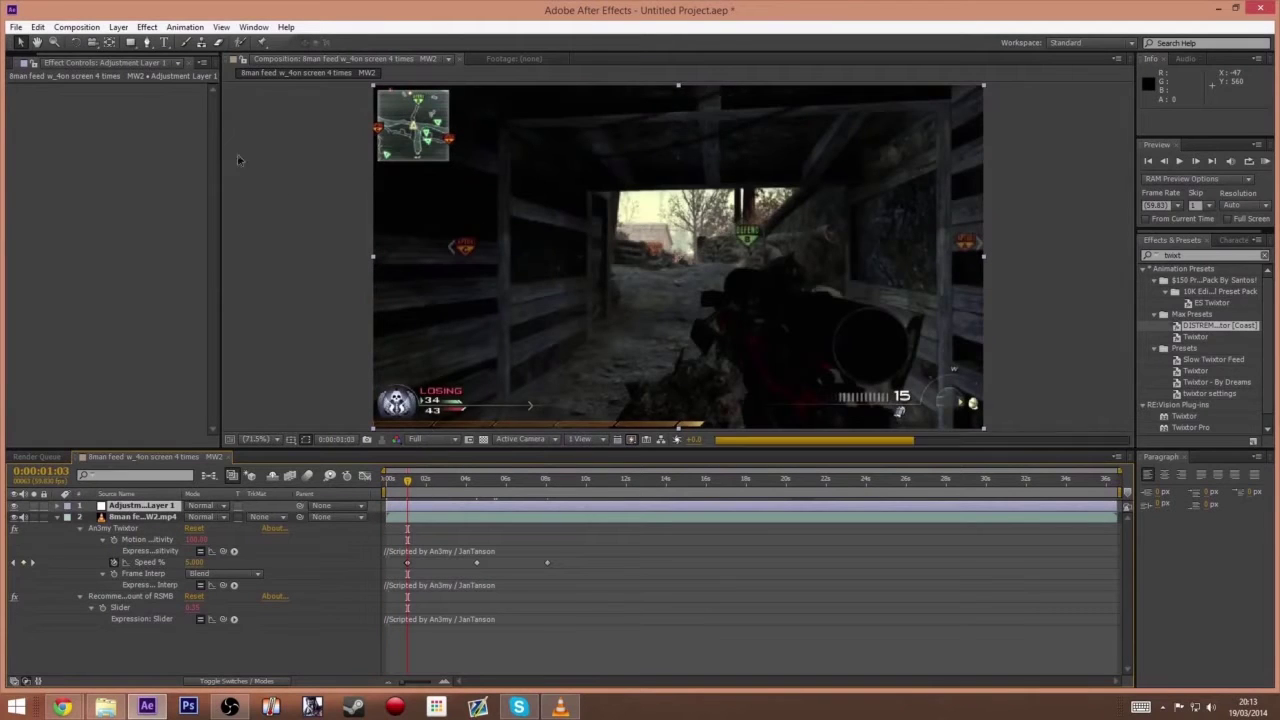
pyautogui.click(152, 43)
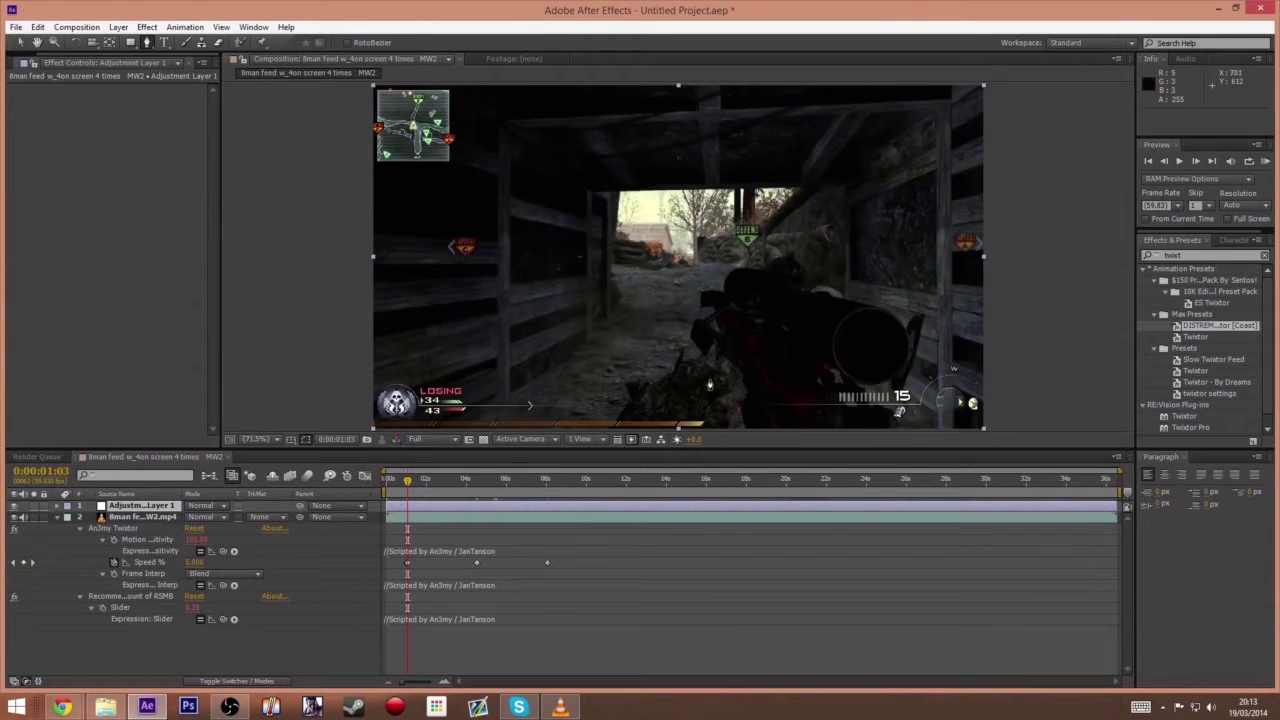
pyautogui.moveTo(715, 398); pyautogui.dragTo(687, 360)
pyautogui.click(681, 316)
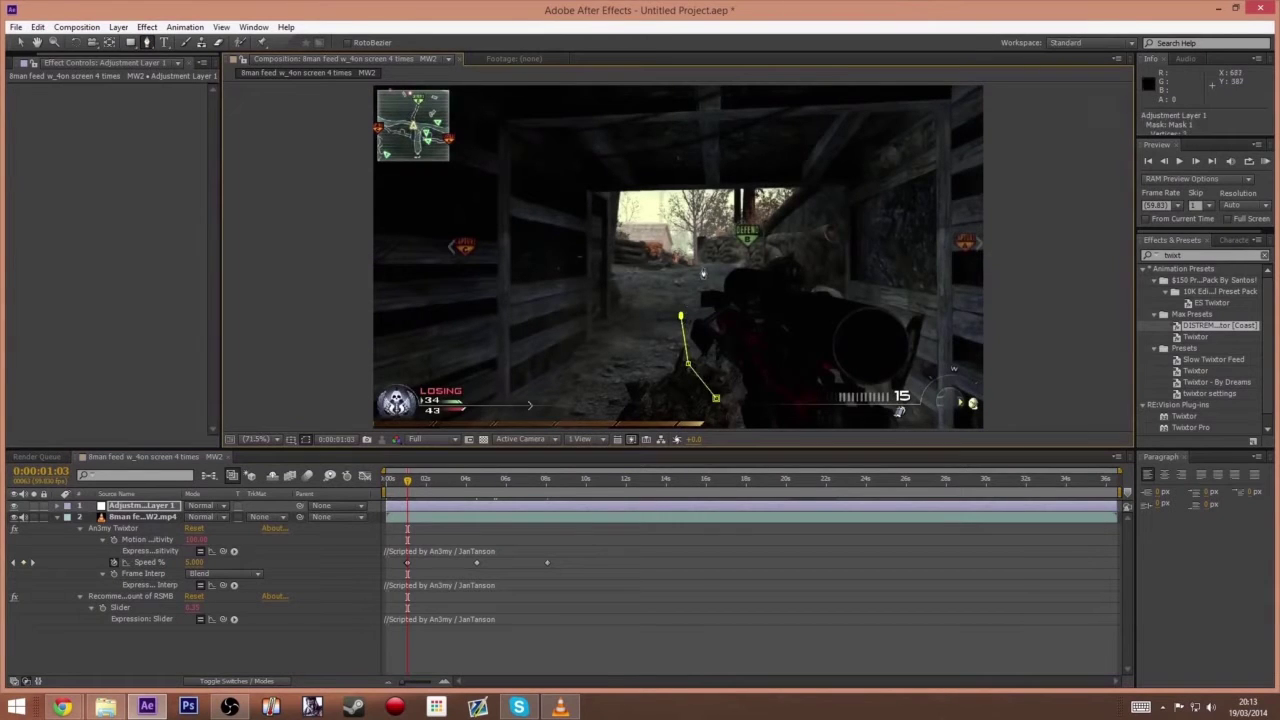
pyautogui.click(703, 267)
pyautogui.click(728, 259)
pyautogui.click(775, 246)
pyautogui.click(812, 251)
pyautogui.click(825, 278)
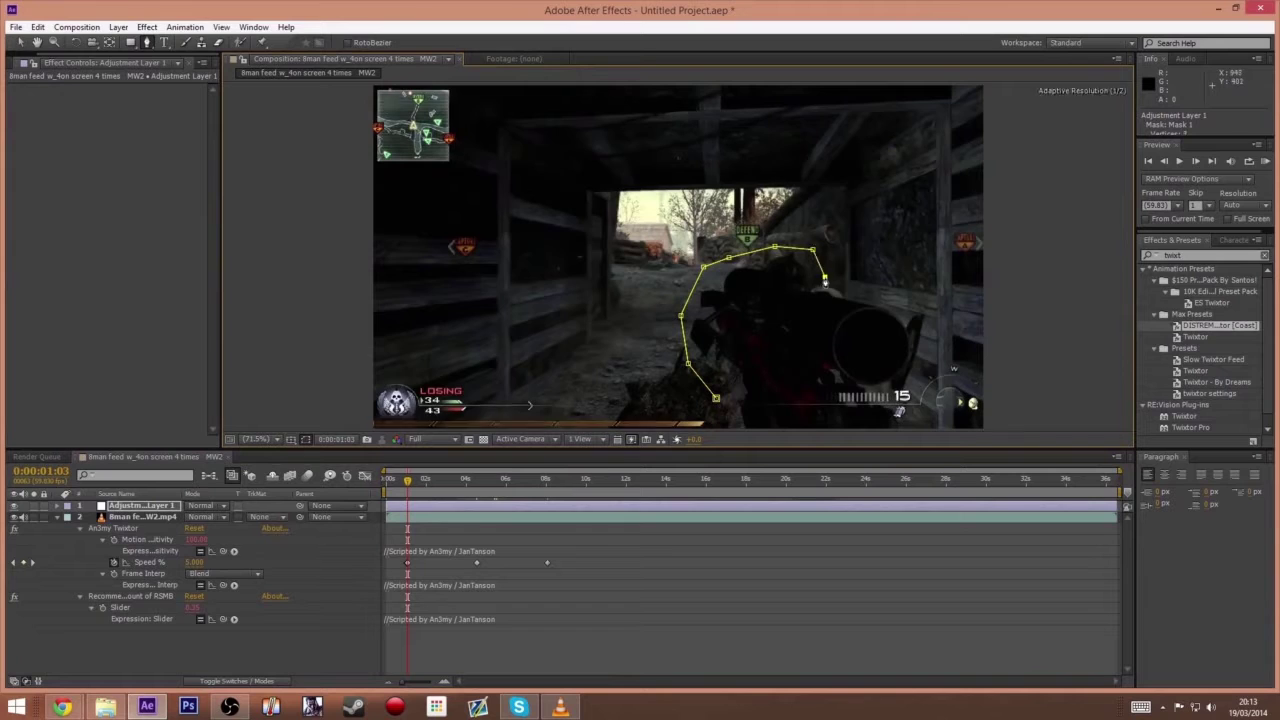
pyautogui.click(853, 289)
# - Trace the mask down the gun's right side and bottom edge, closing the path
pyautogui.click(889, 296)
pyautogui.click(917, 324)
pyautogui.click(930, 366)
pyautogui.click(908, 407)
pyautogui.click(852, 411)
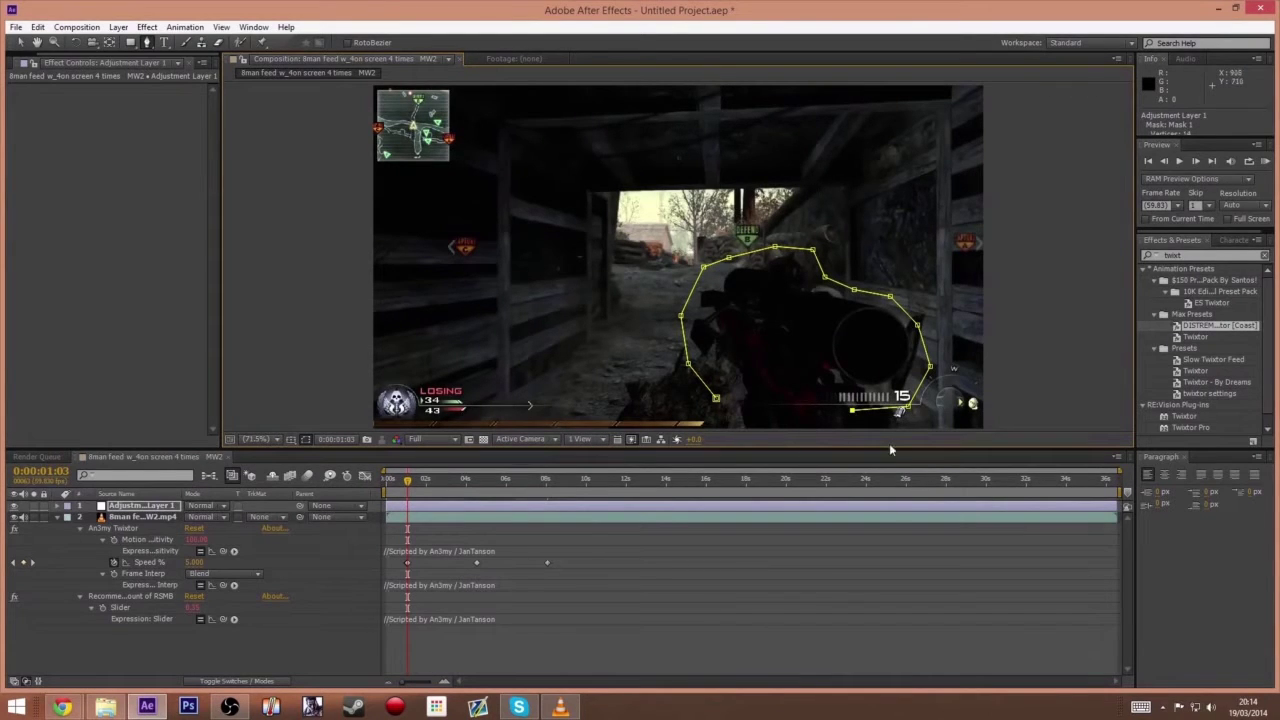
pyautogui.click(766, 427)
pyautogui.click(737, 418)
pyautogui.click(716, 399)
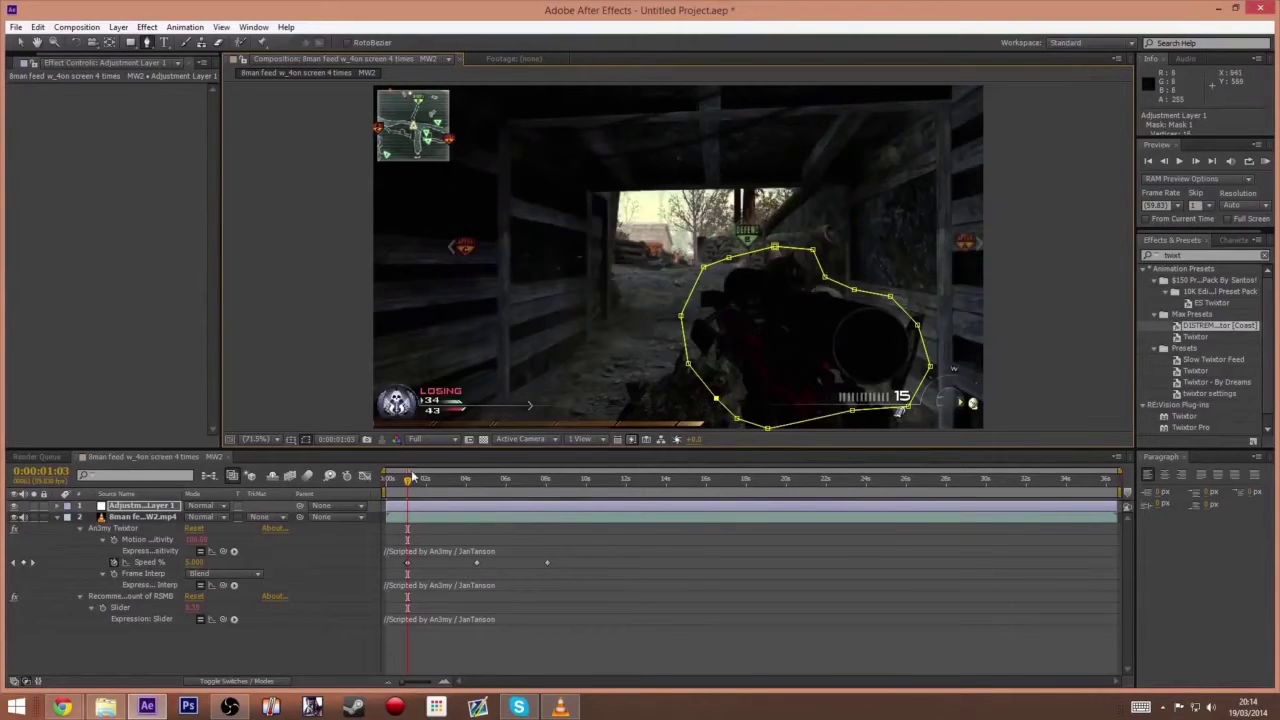
pyautogui.press('m')
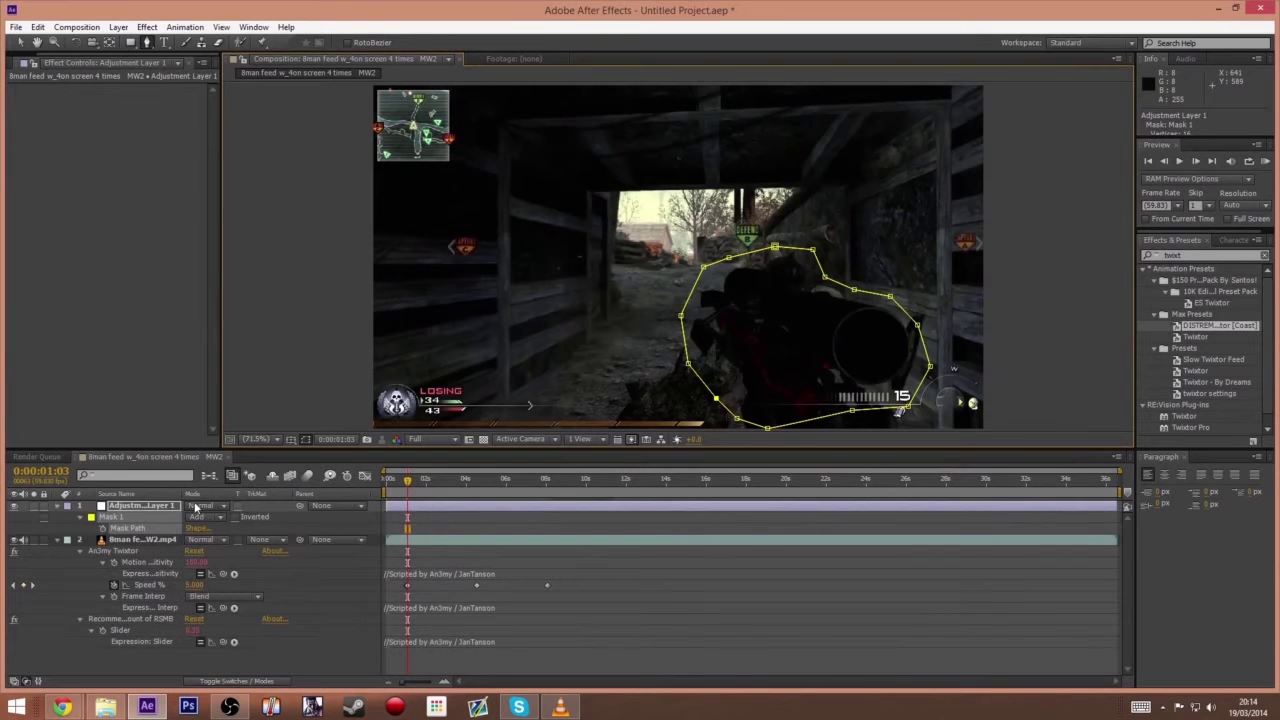
# - Keyframe Mask Path and shift the mask to stay on the gun around 3 and 4 seconds
pyautogui.click(103, 529)
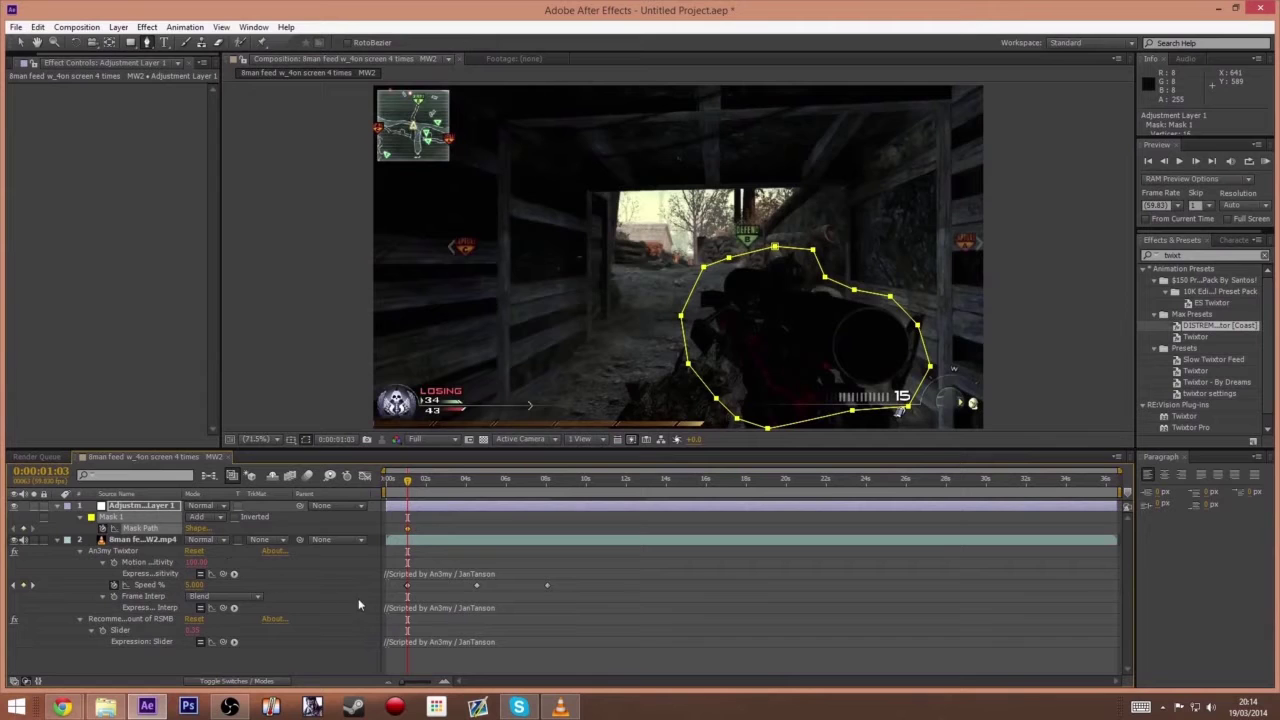
pyautogui.moveTo(409, 488); pyautogui.dragTo(411, 489)
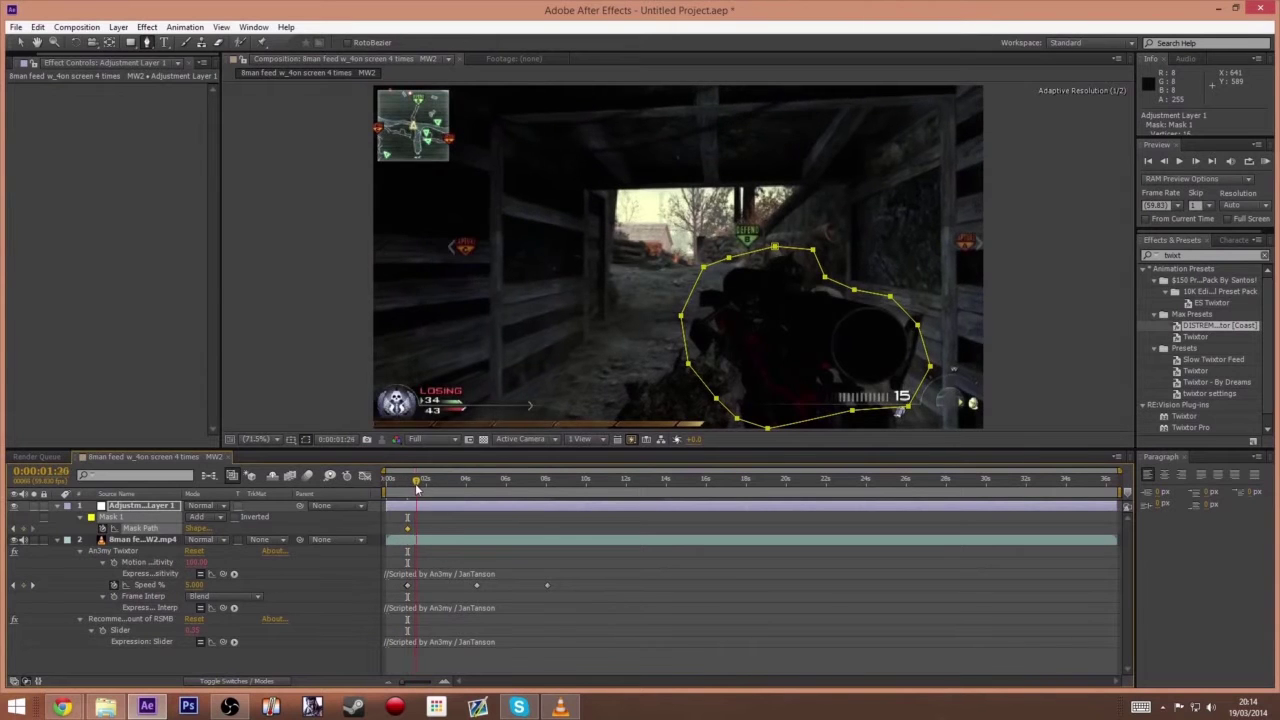
pyautogui.moveTo(417, 487); pyautogui.dragTo(463, 487)
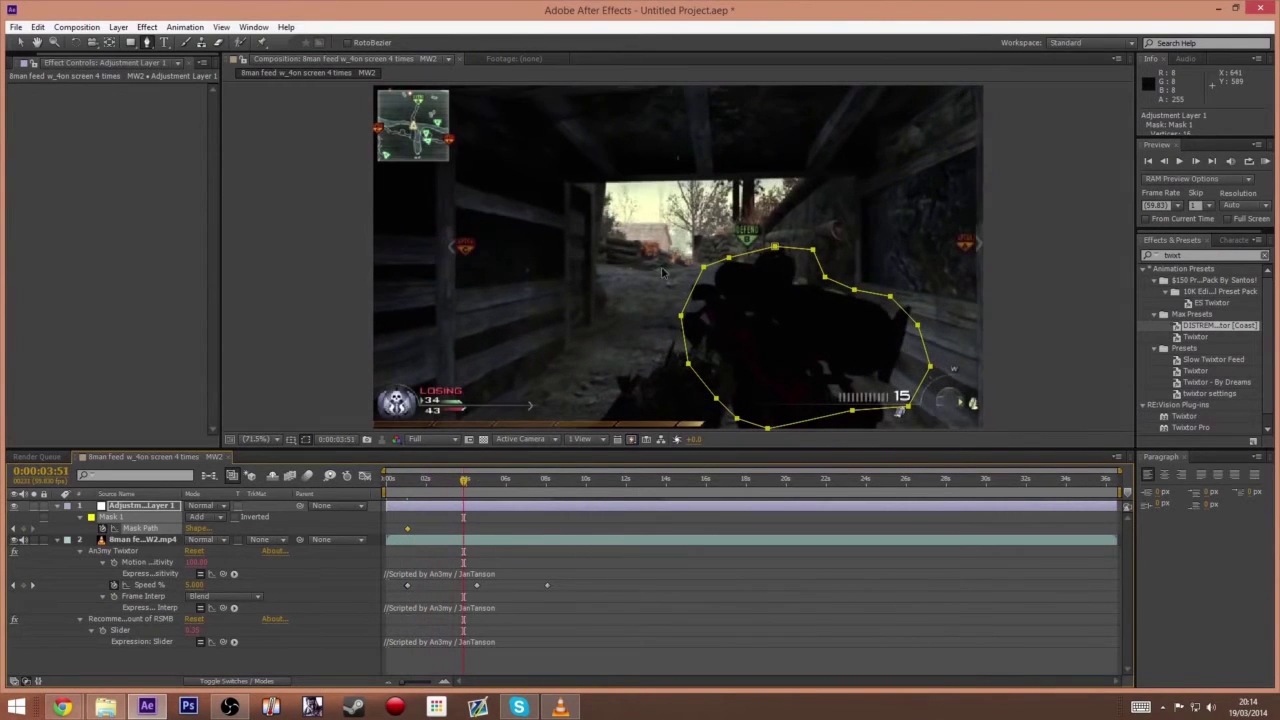
pyautogui.moveTo(697, 292); pyautogui.dragTo(681, 290)
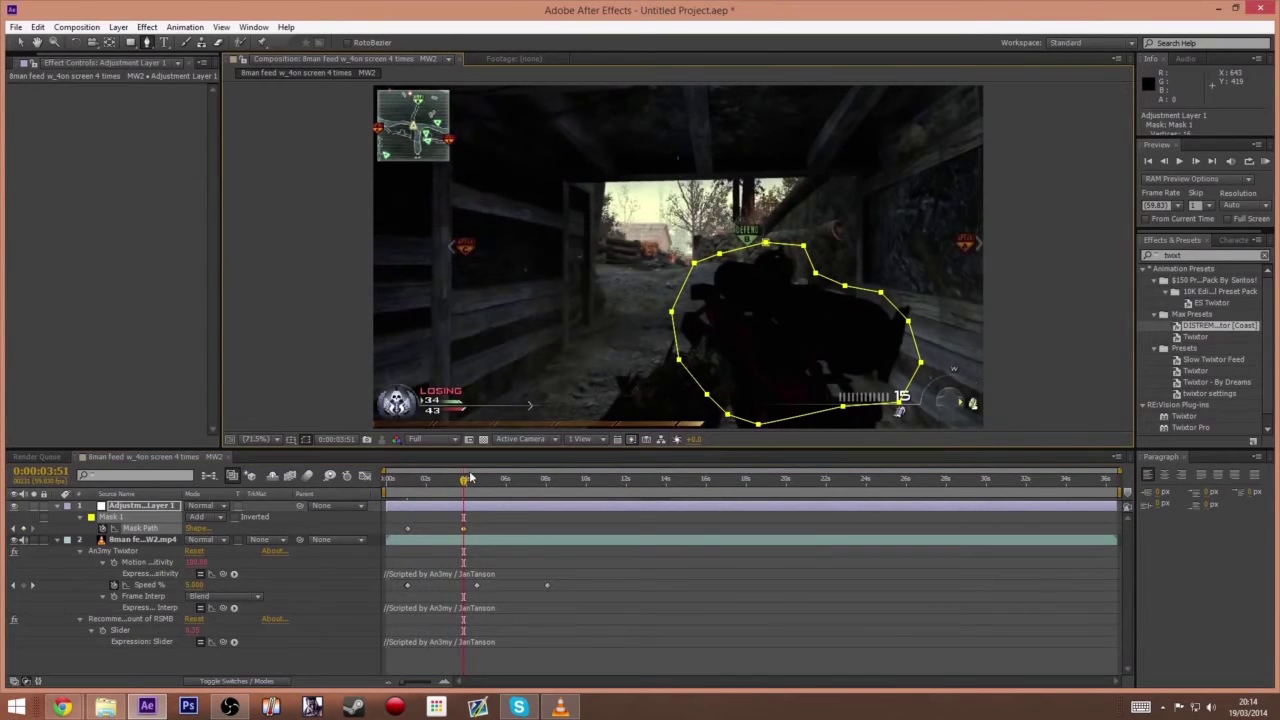
pyautogui.moveTo(469, 481); pyautogui.dragTo(479, 481)
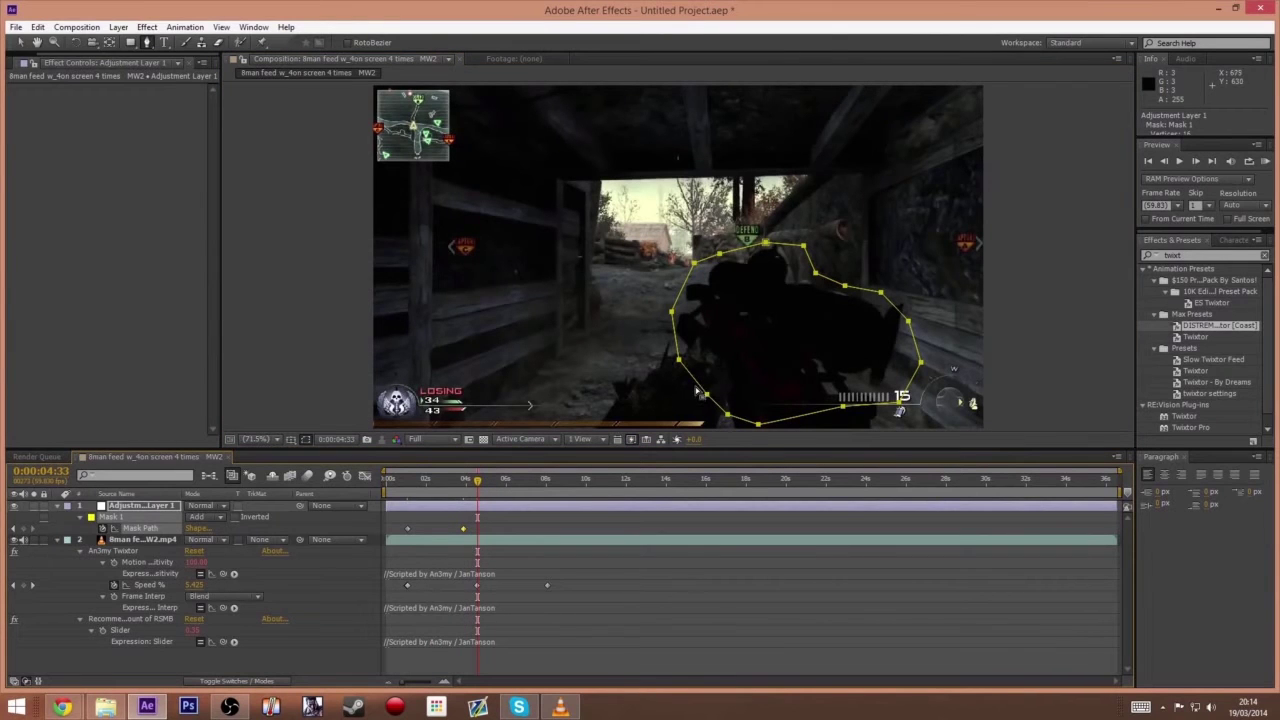
pyautogui.moveTo(697, 387); pyautogui.dragTo(693, 390)
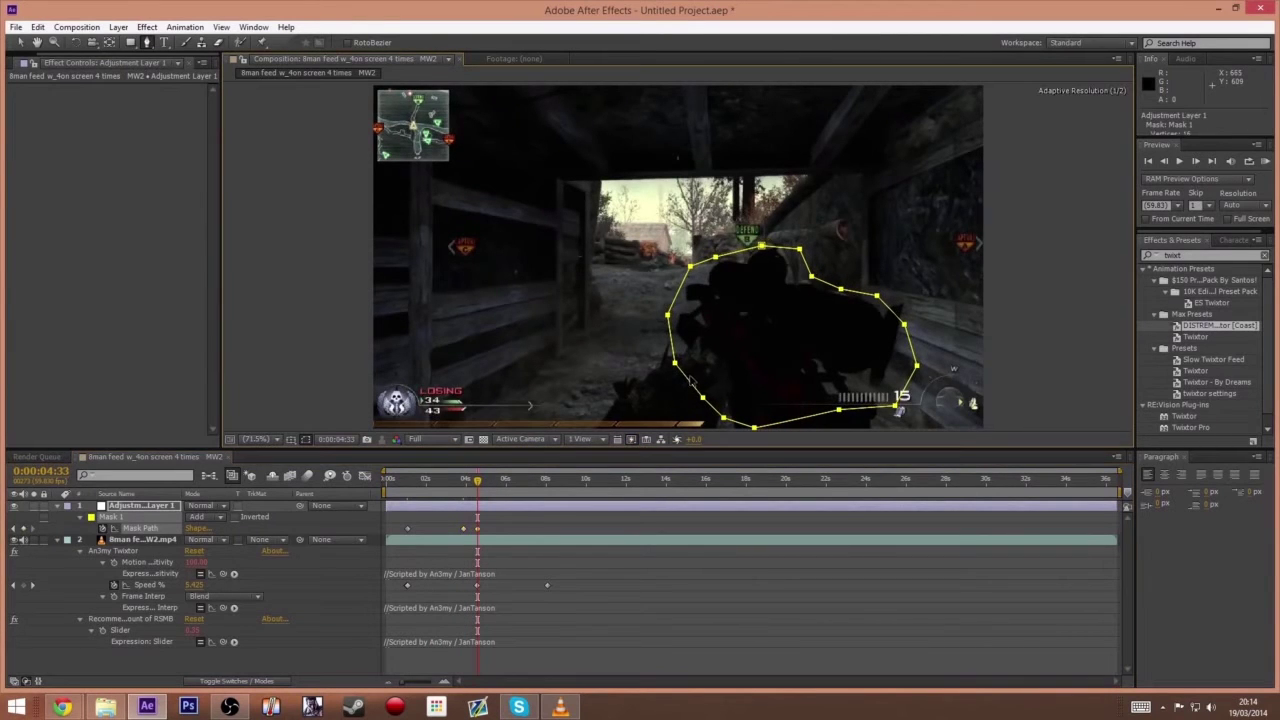
# - Review the mask motion and trim the adjustment layer to end near 0:00:05:01
pyautogui.moveTo(449, 483); pyautogui.dragTo(407, 480)
pyautogui.click(407, 504)
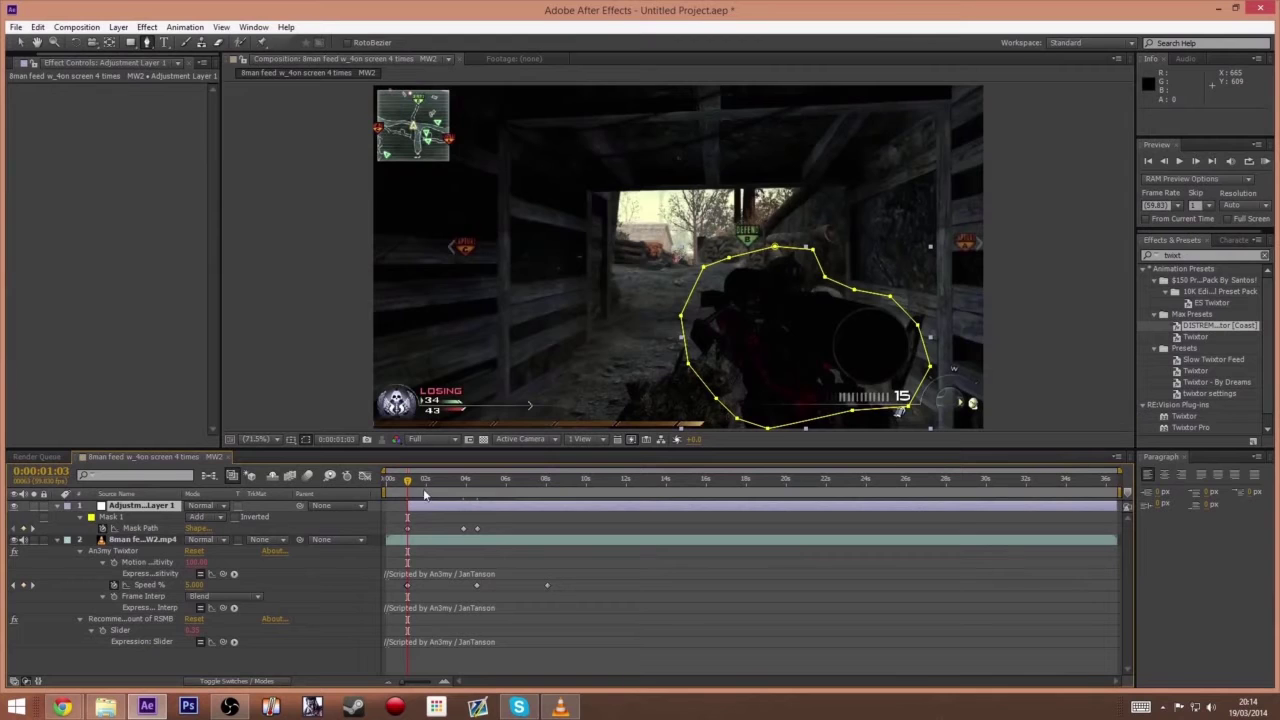
pyautogui.moveTo(408, 484); pyautogui.dragTo(488, 483)
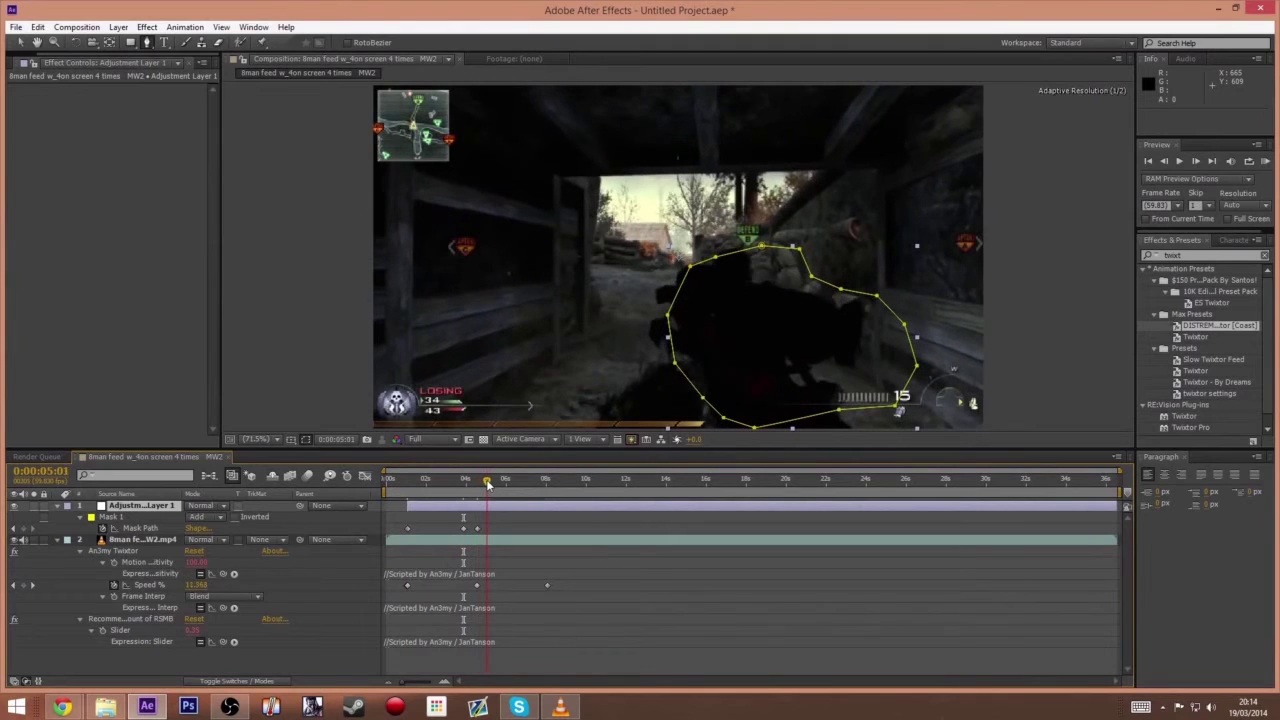
pyautogui.hotkey('alt', ']')
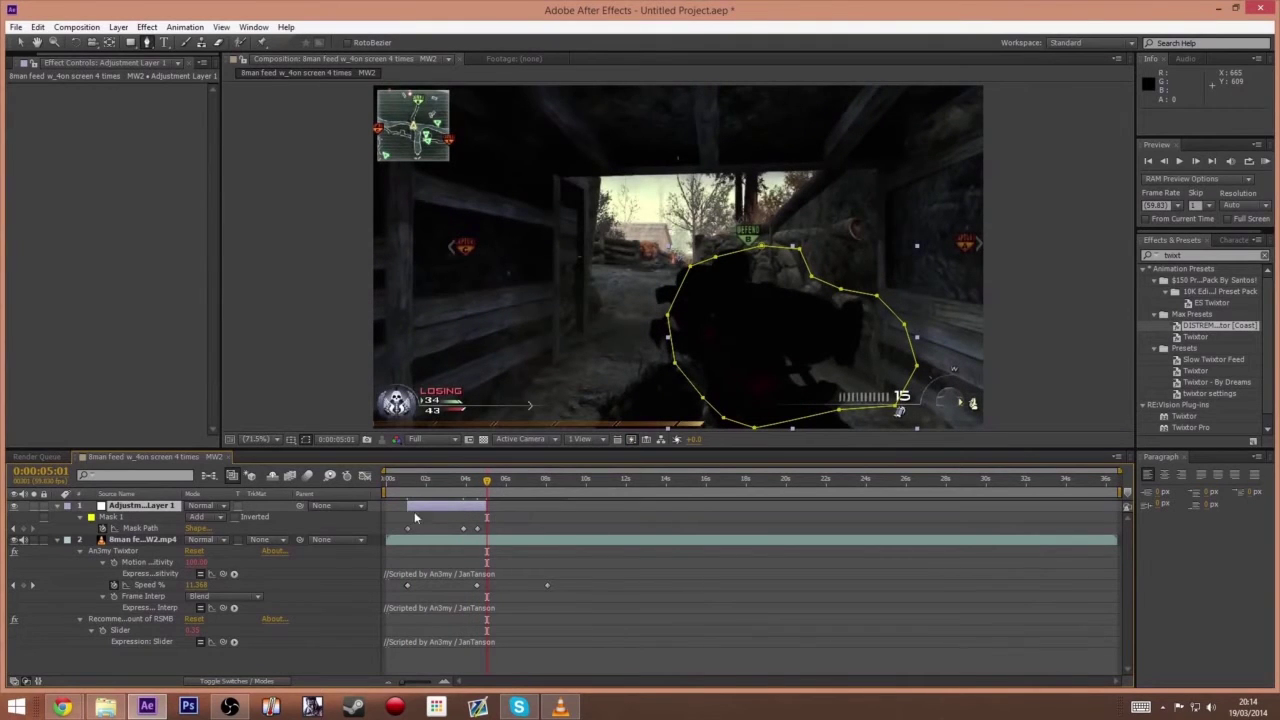
pyautogui.moveTo(426, 481); pyautogui.dragTo(408, 484)
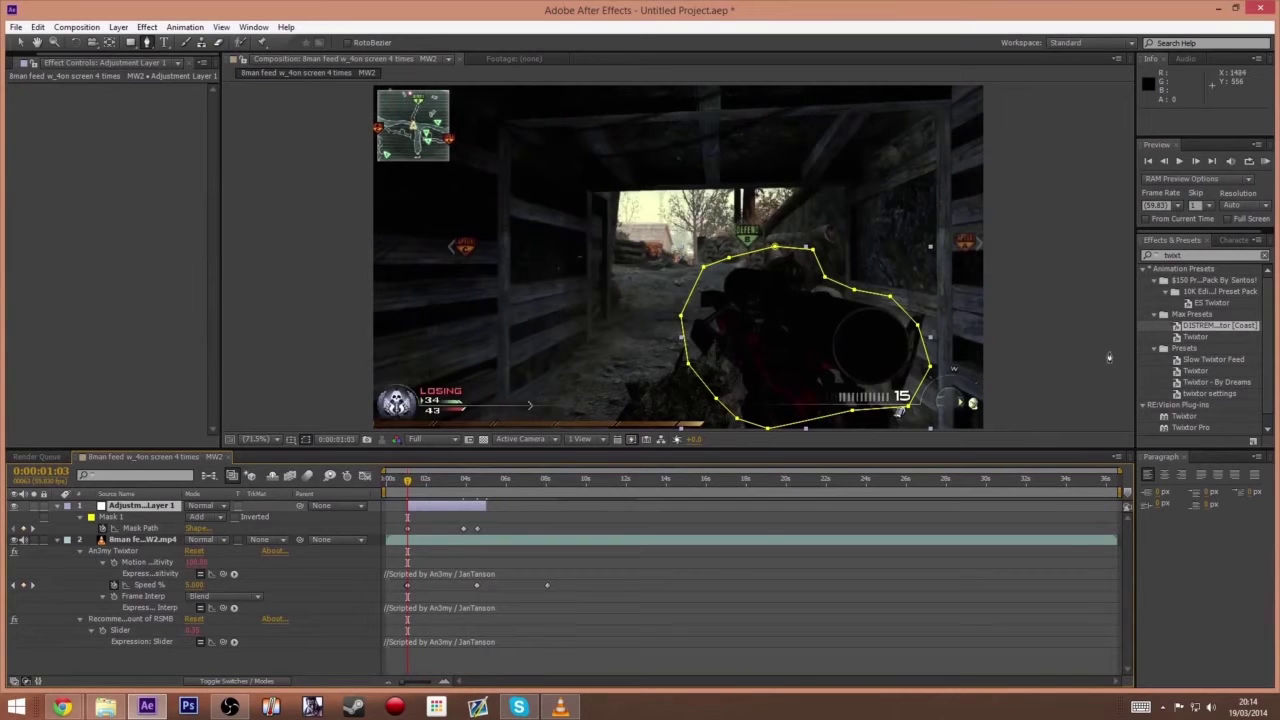
pyautogui.click(1178, 255)
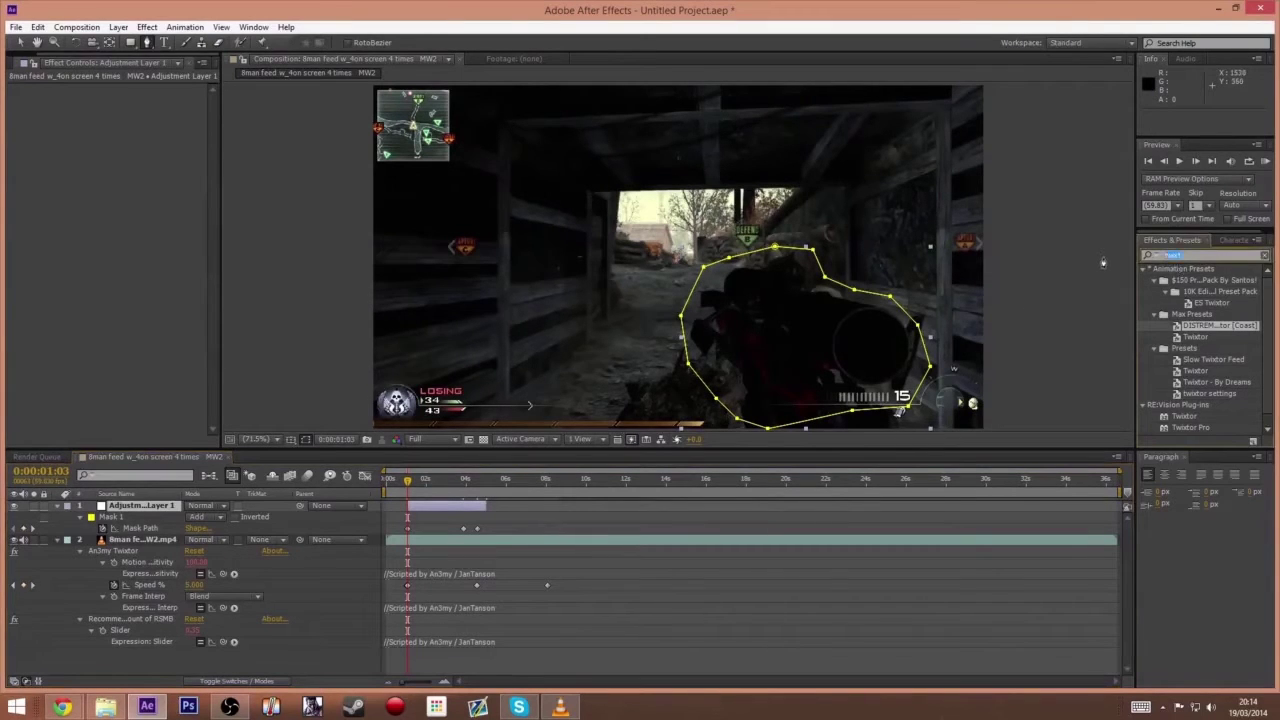
# - Apply Trapcode Shine to the adjustment layer with Transfer Mode set to Add
pyautogui.write('shine')
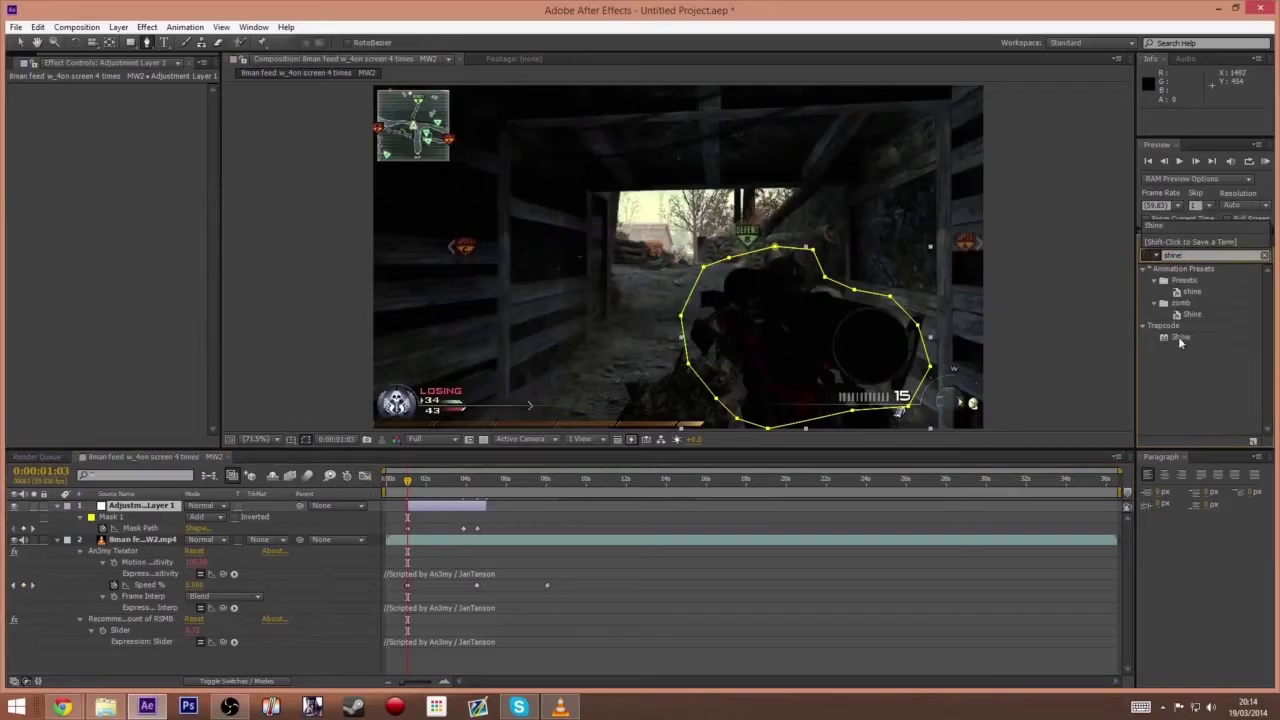
pyautogui.moveTo(1179, 338); pyautogui.dragTo(793, 350)
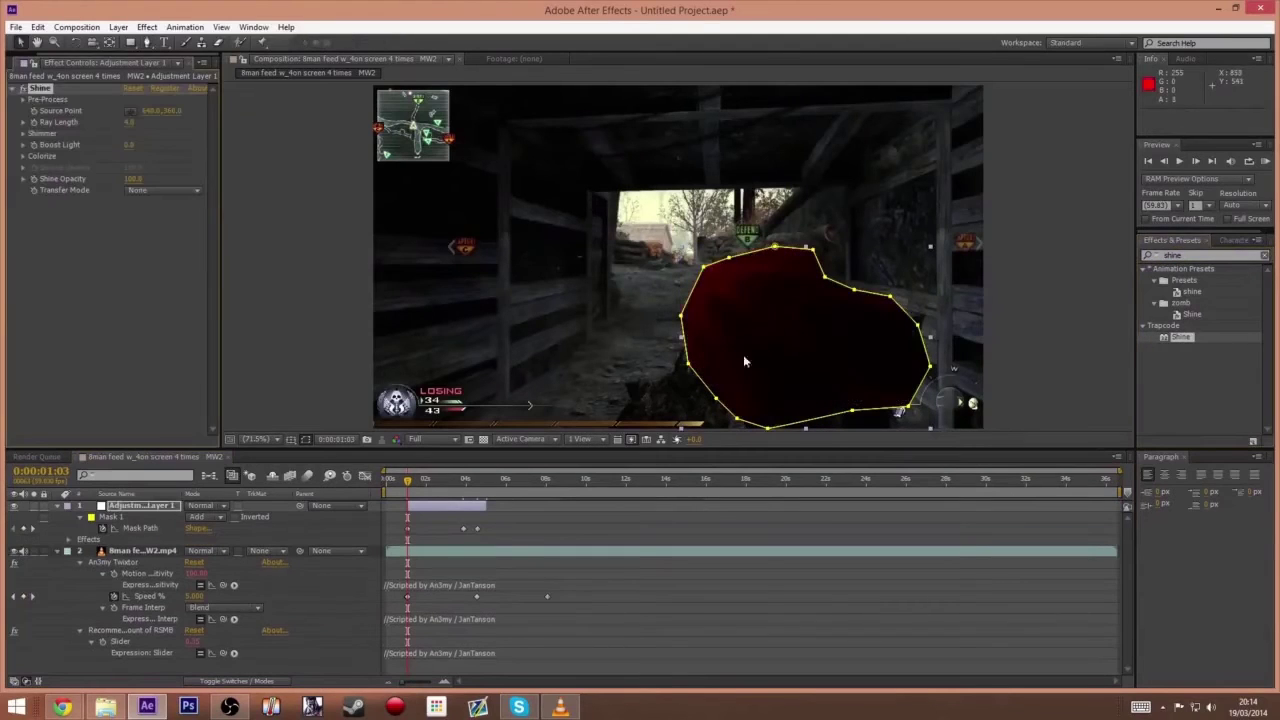
pyautogui.click(173, 192)
pyautogui.click(170, 240)
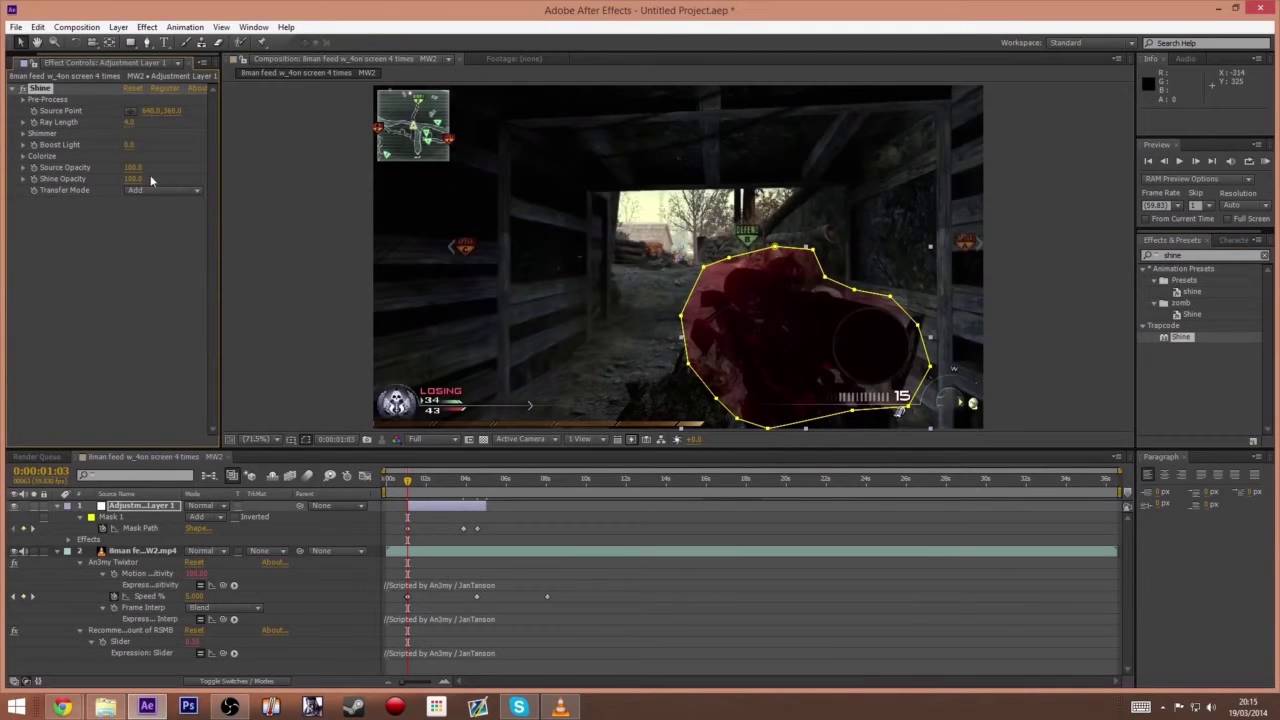
# - Position the Shine source point on the gun's scope
pyautogui.click(130, 111)
pyautogui.click(756, 342)
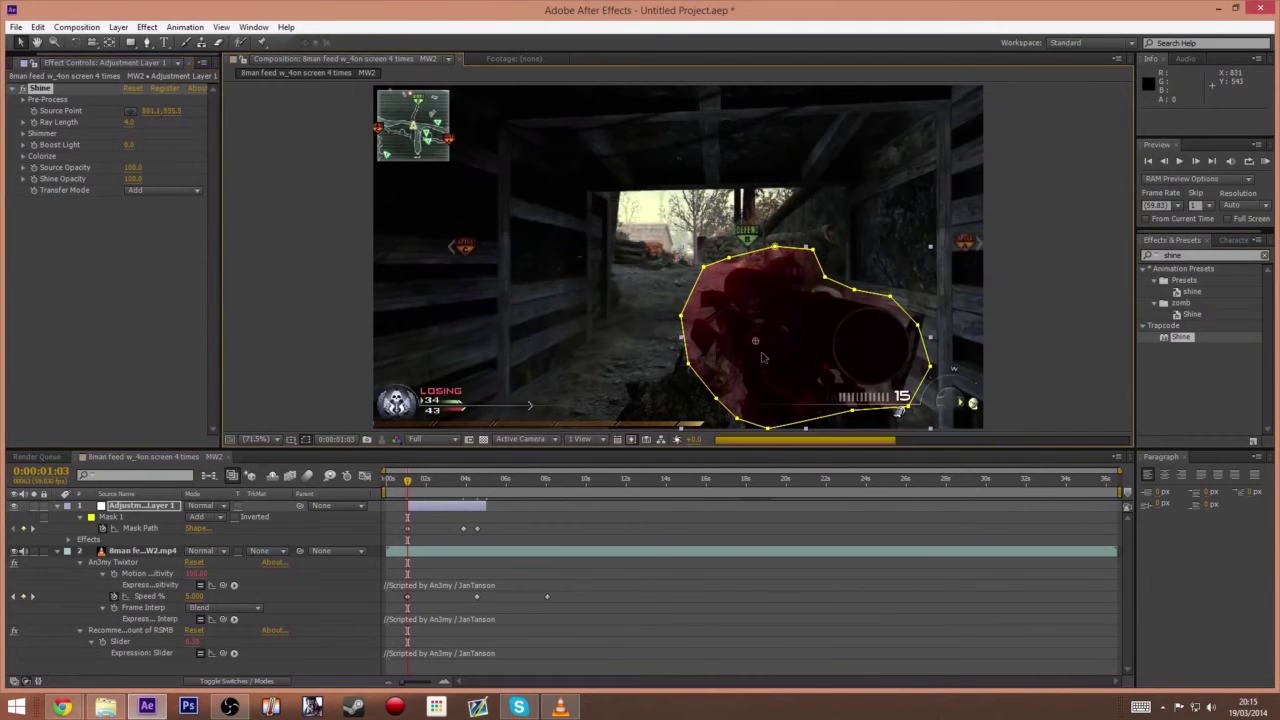
pyautogui.moveTo(756, 344); pyautogui.dragTo(869, 386)
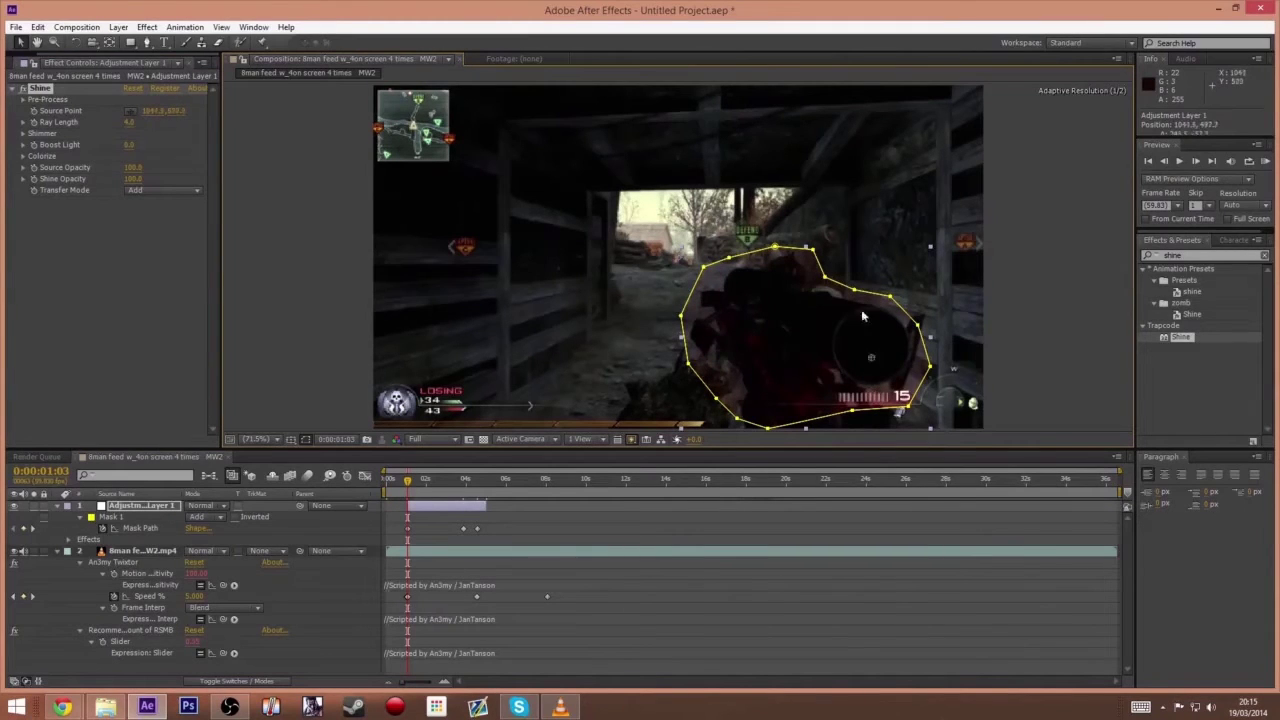
pyautogui.moveTo(862, 315); pyautogui.dragTo(697, 402)
pyautogui.moveTo(633, 336); pyautogui.dragTo(634, 322)
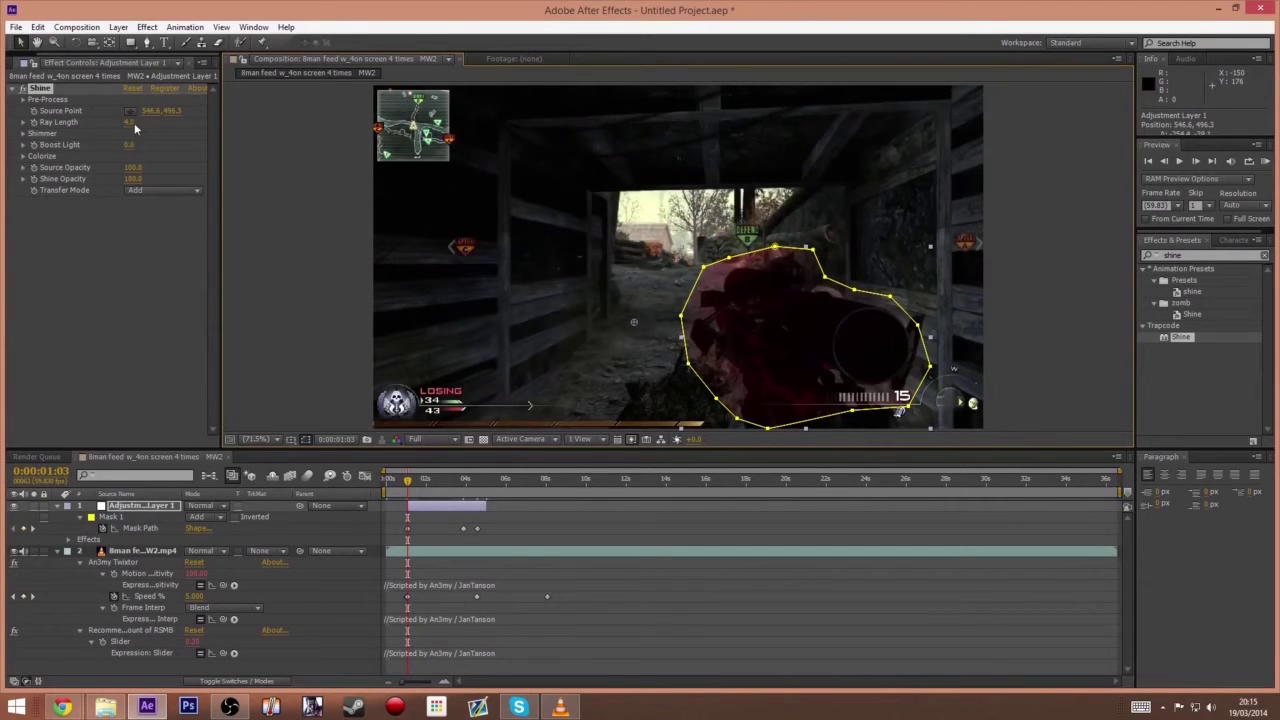
# - Shorten the Shine rays and raise Boost Light to about 18.1
pyautogui.moveTo(152, 125); pyautogui.dragTo(176, 126)
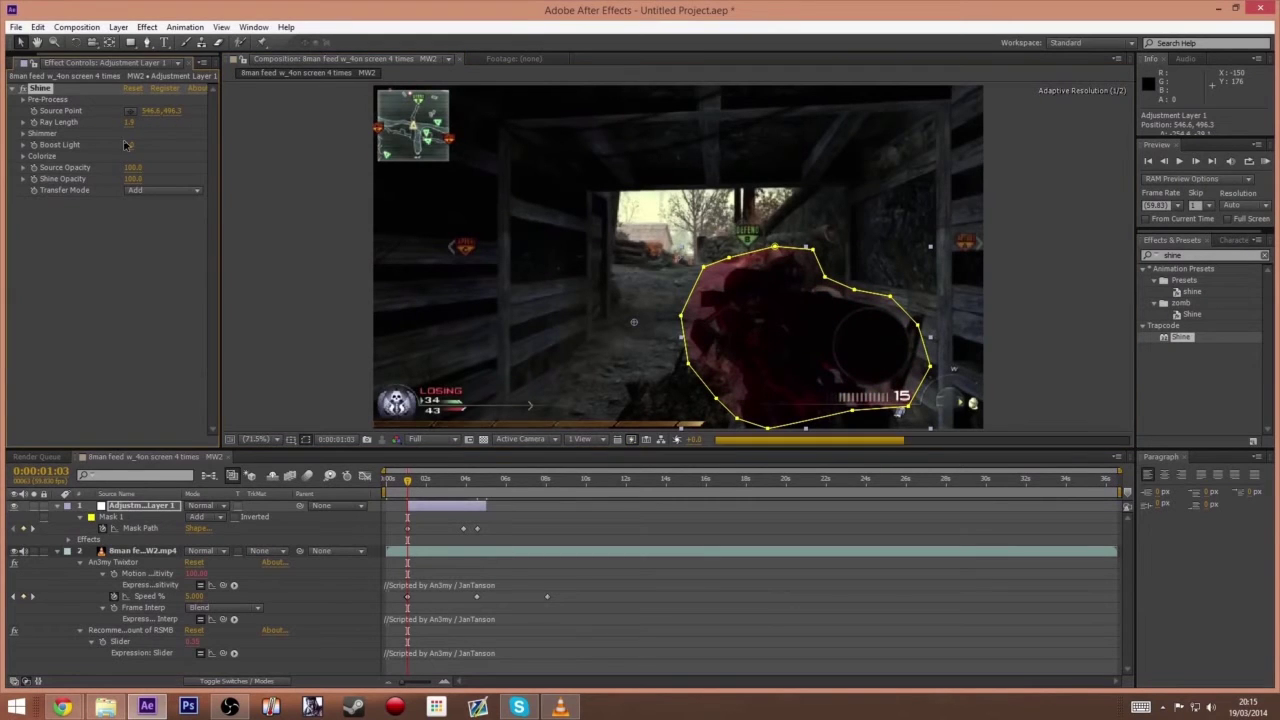
pyautogui.moveTo(128, 145); pyautogui.dragTo(208, 146)
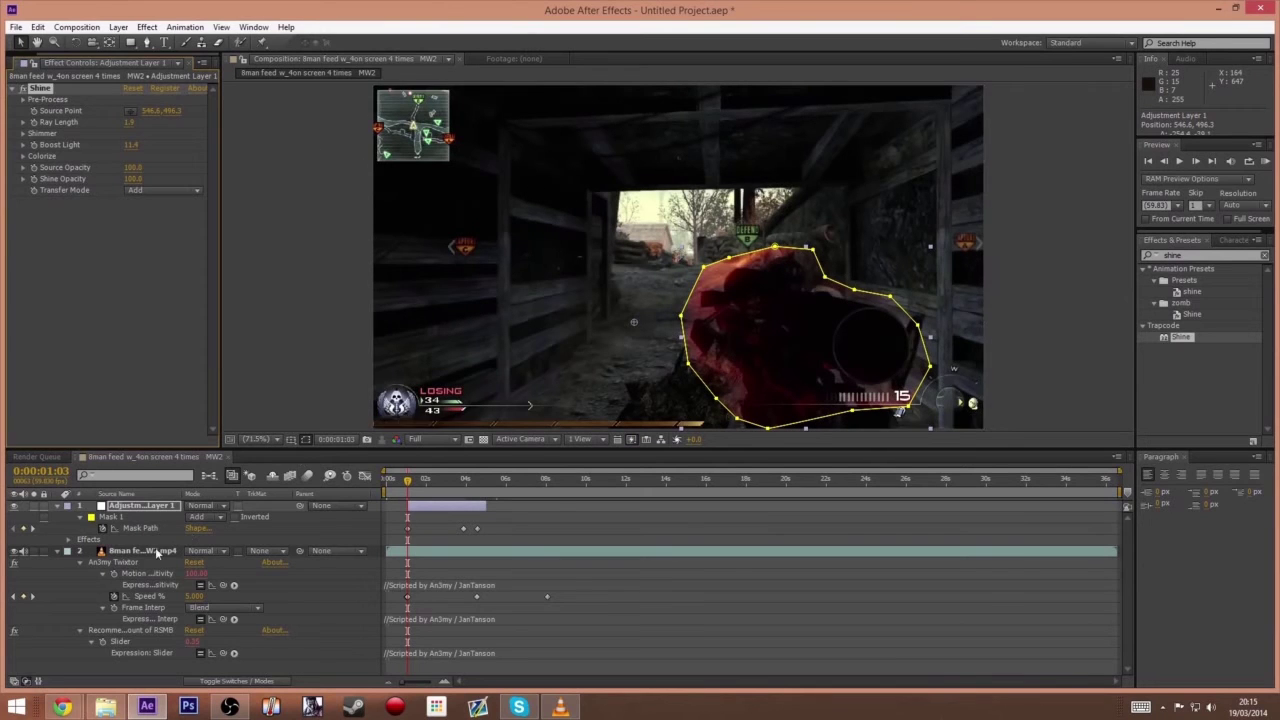
pyautogui.moveTo(133, 147); pyautogui.dragTo(193, 204)
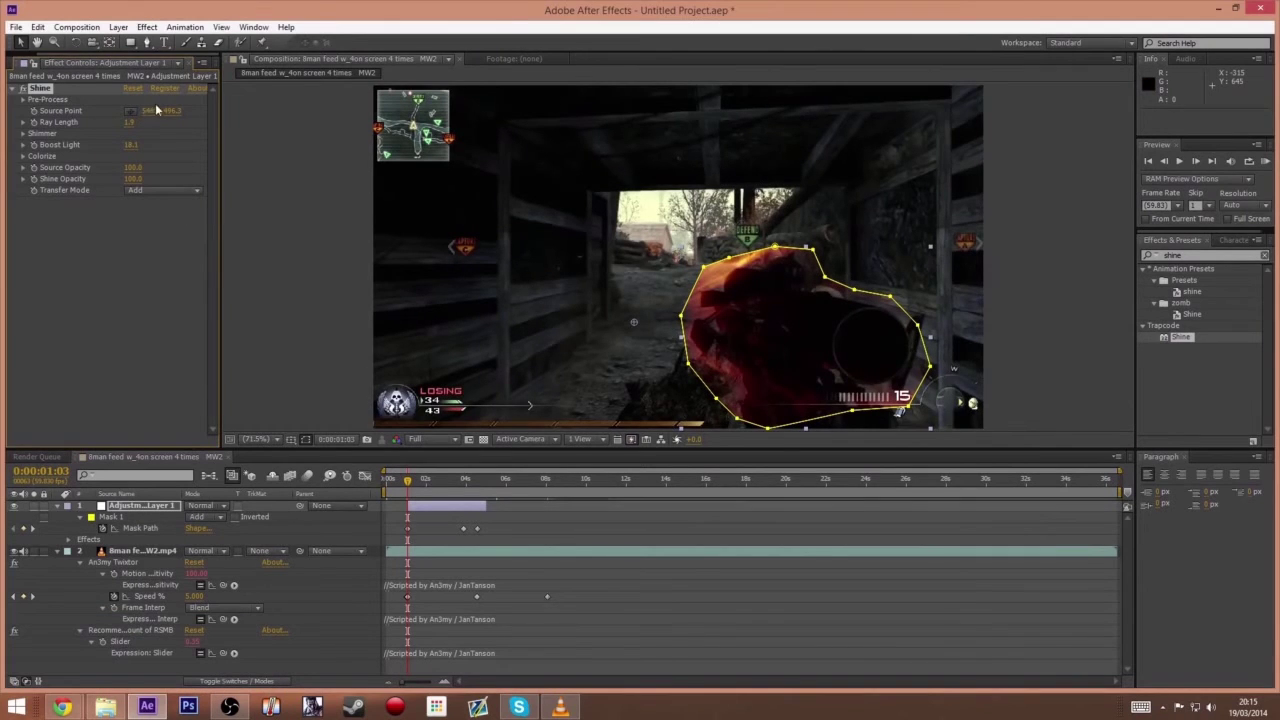
pyautogui.click(1205, 256)
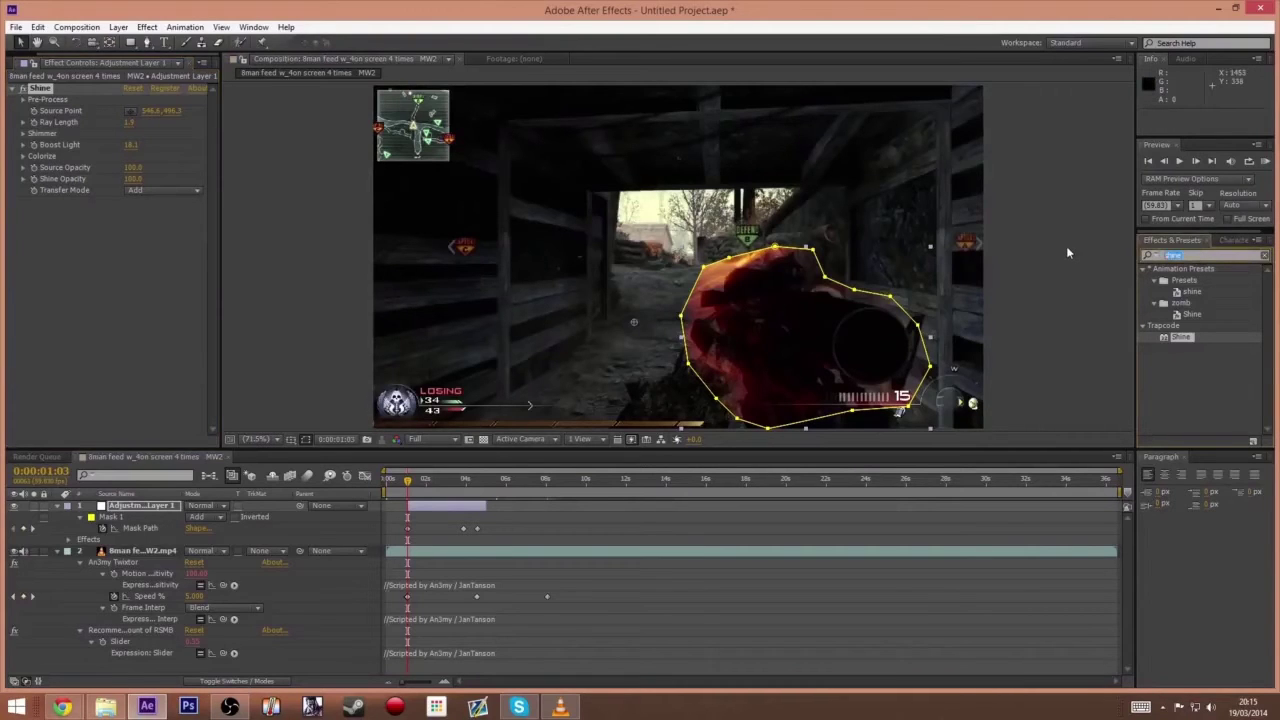
# - Apply FL Glow and Curves to the adjustment layer, bowing the RGB curve upward to brighten
pyautogui.write('fl glo')
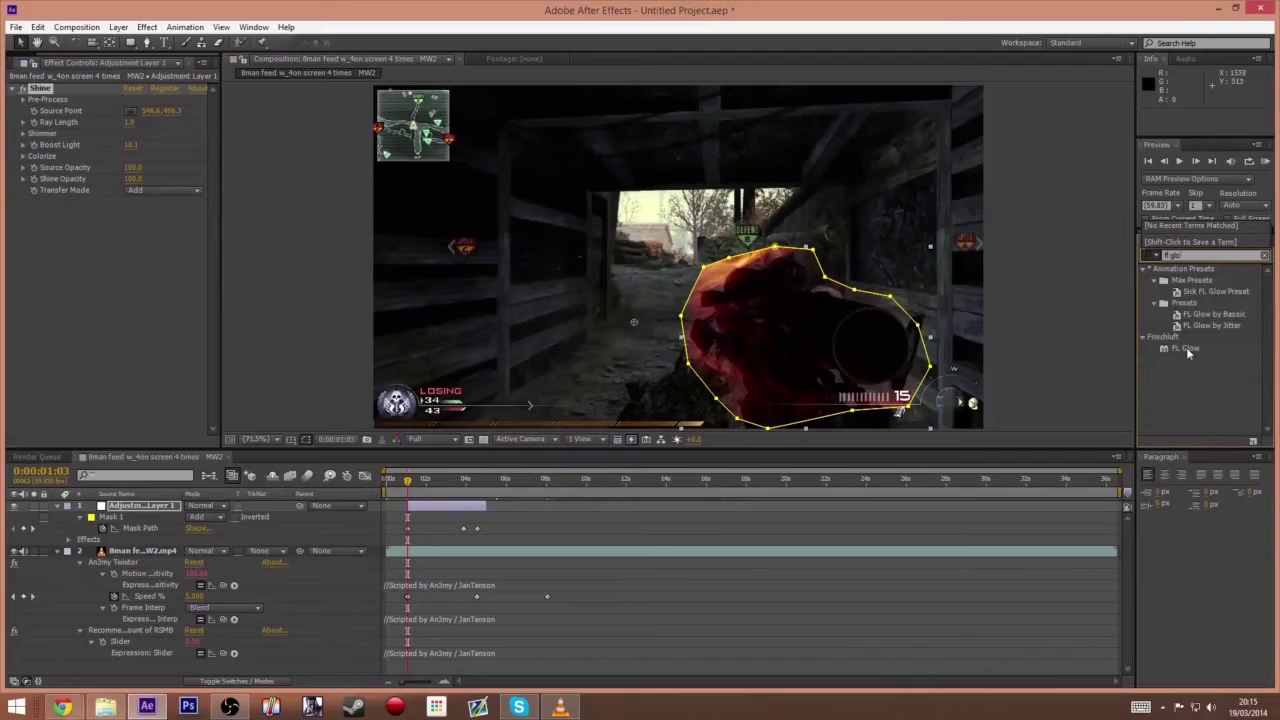
pyautogui.moveTo(1188, 352); pyautogui.dragTo(820, 352)
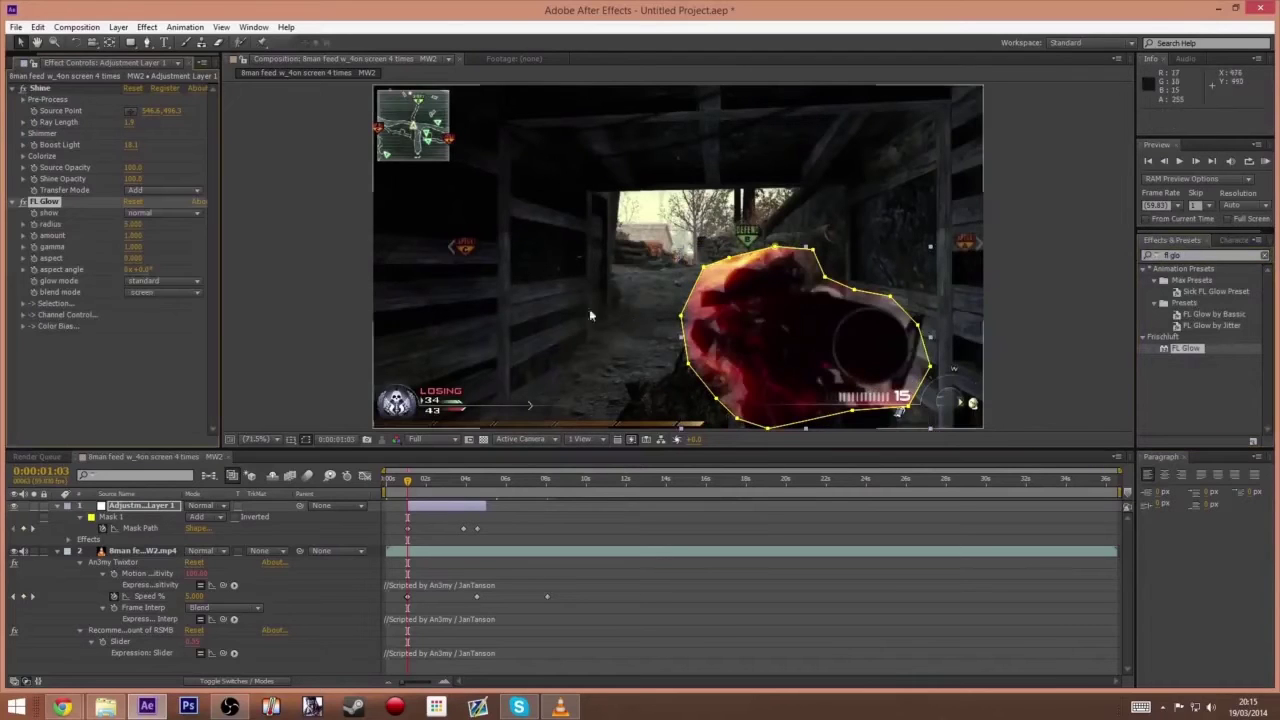
pyautogui.tripleClick(1190, 255)
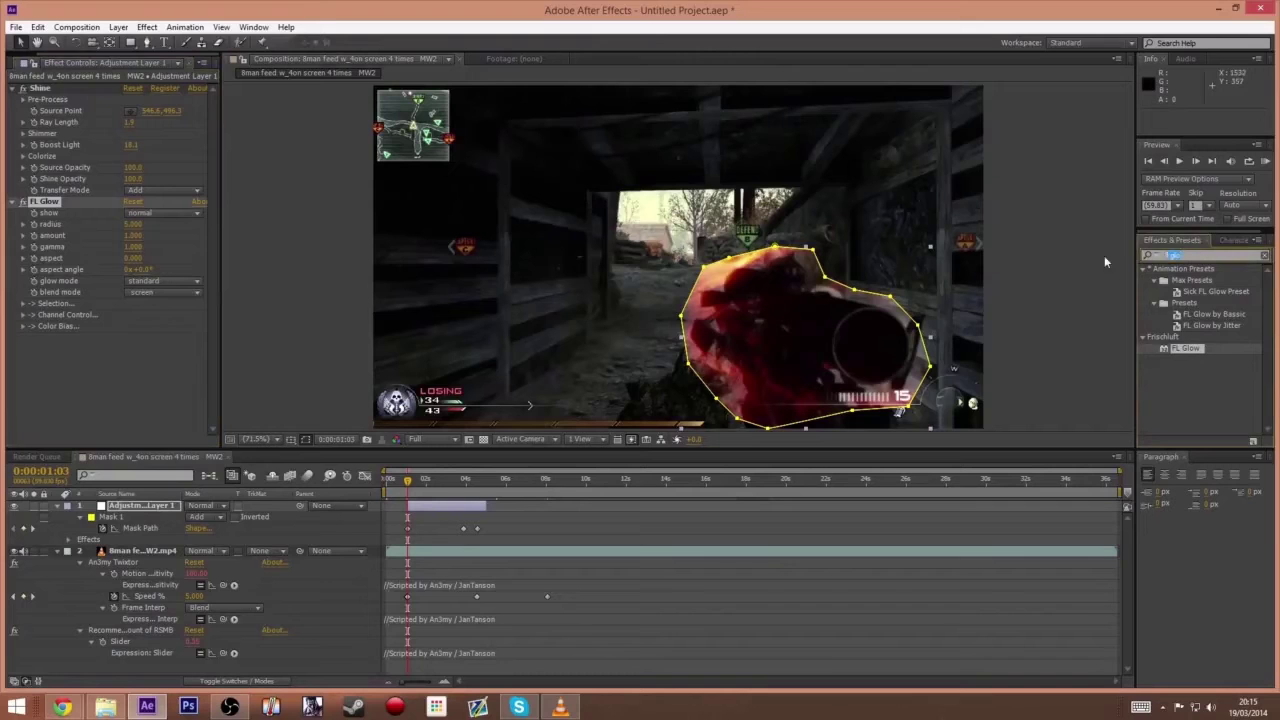
pyautogui.write('curves')
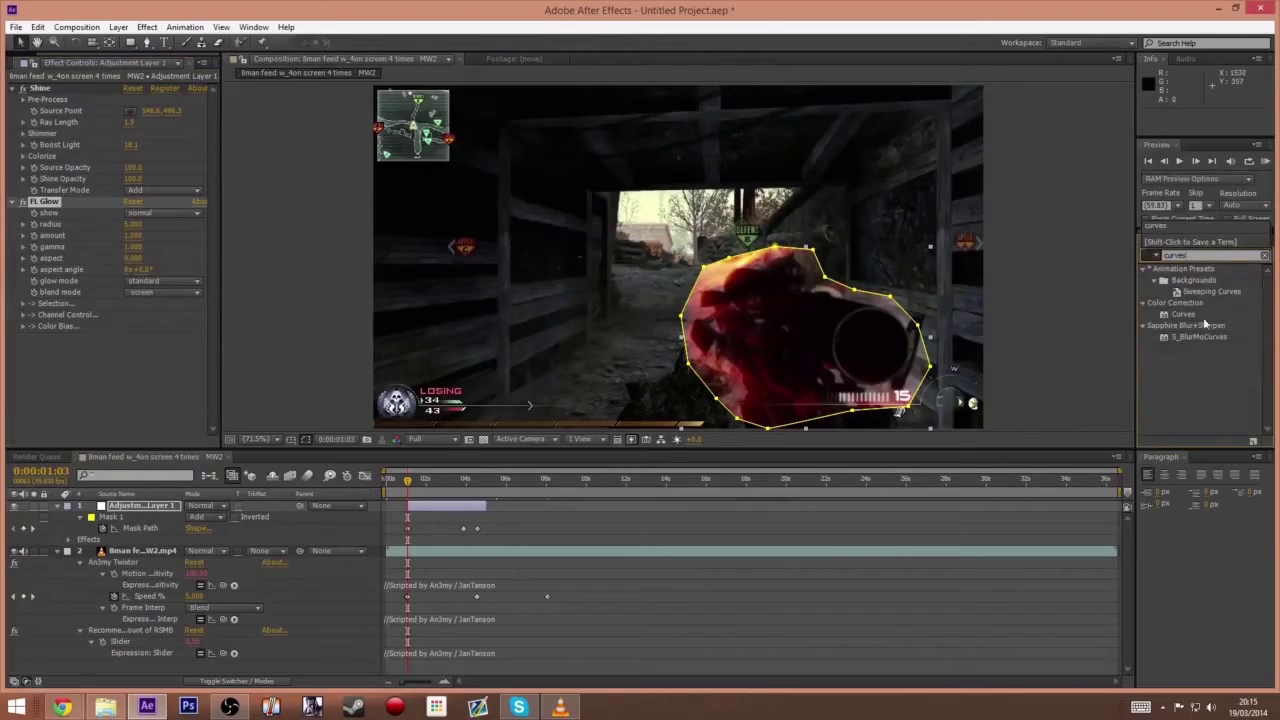
pyautogui.moveTo(1187, 318); pyautogui.dragTo(802, 340)
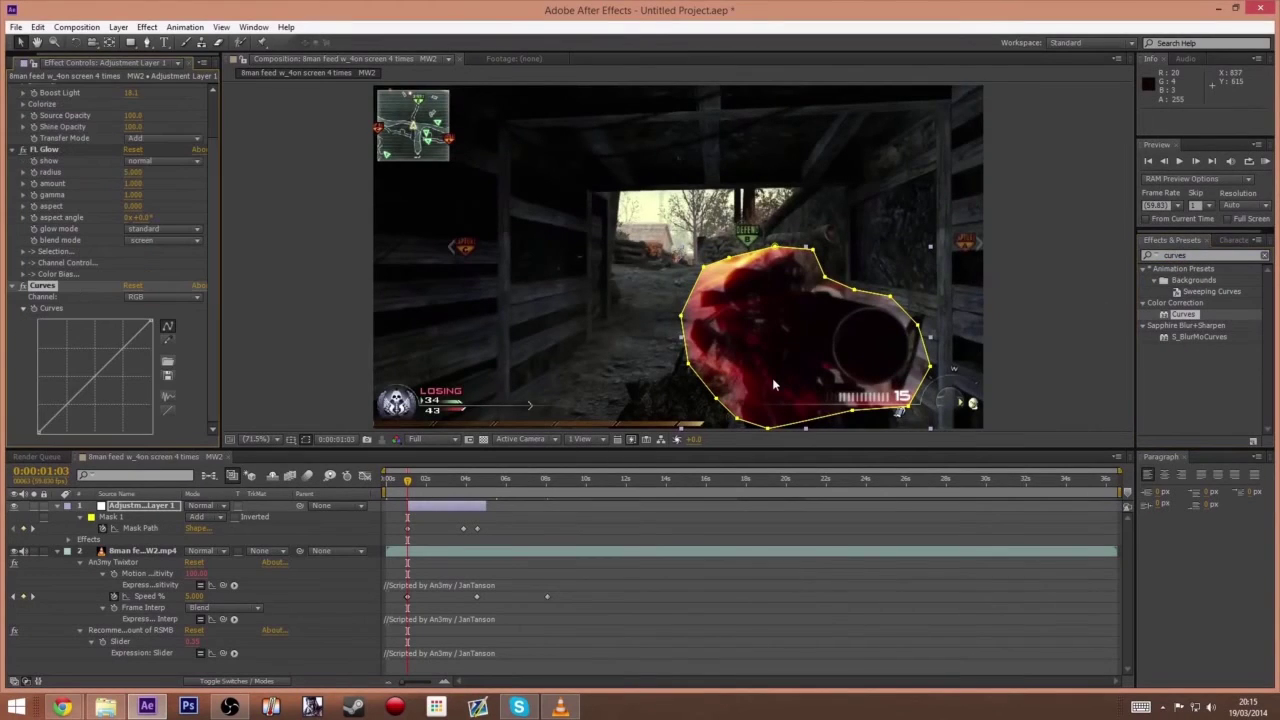
pyautogui.moveTo(121, 357); pyautogui.dragTo(100, 352)
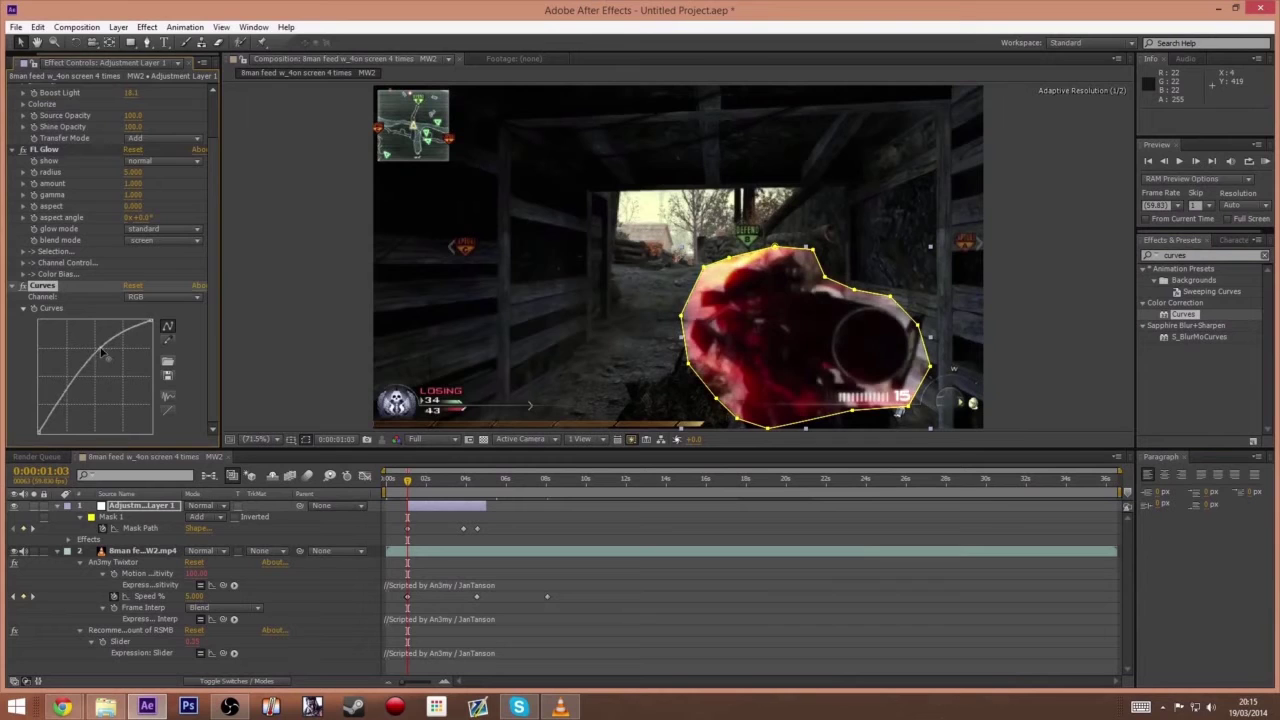
pyautogui.click(141, 507)
# - Feather Mask 1 to about 394.8 pixels and check the soft edge at a later frame
pyautogui.press('f')
pyautogui.click(160, 527)
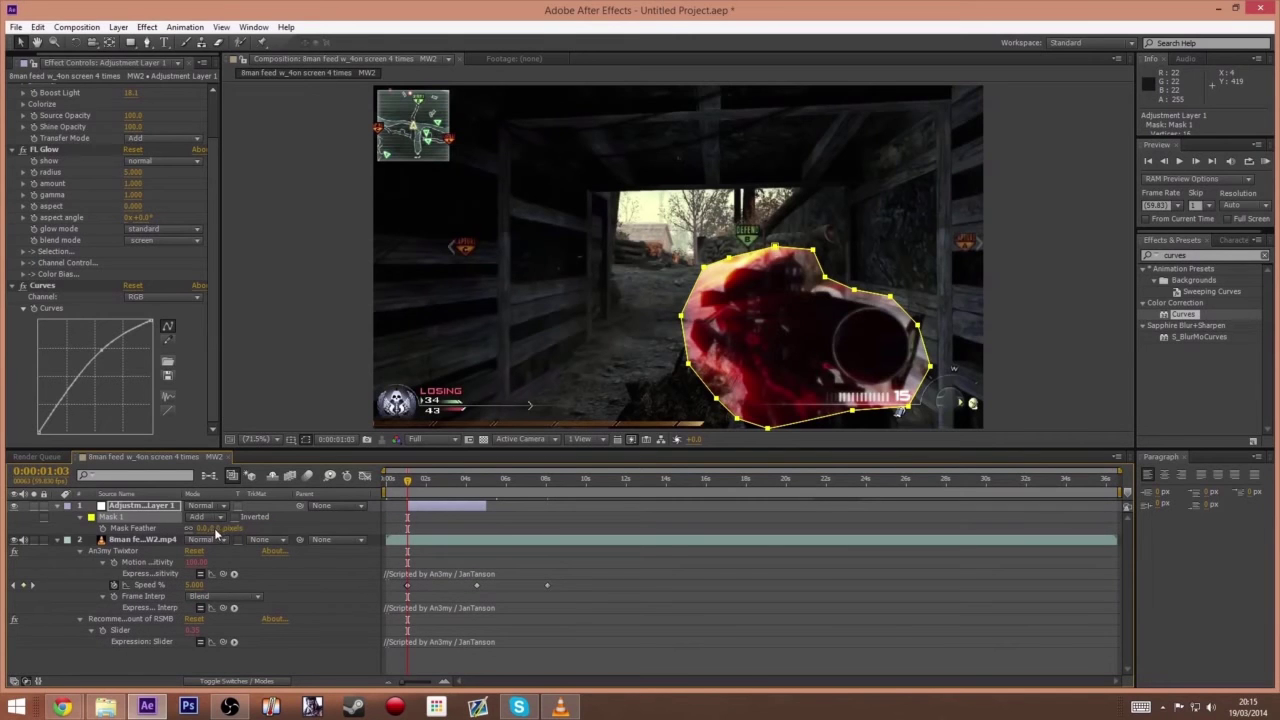
pyautogui.moveTo(214, 528); pyautogui.dragTo(391, 518)
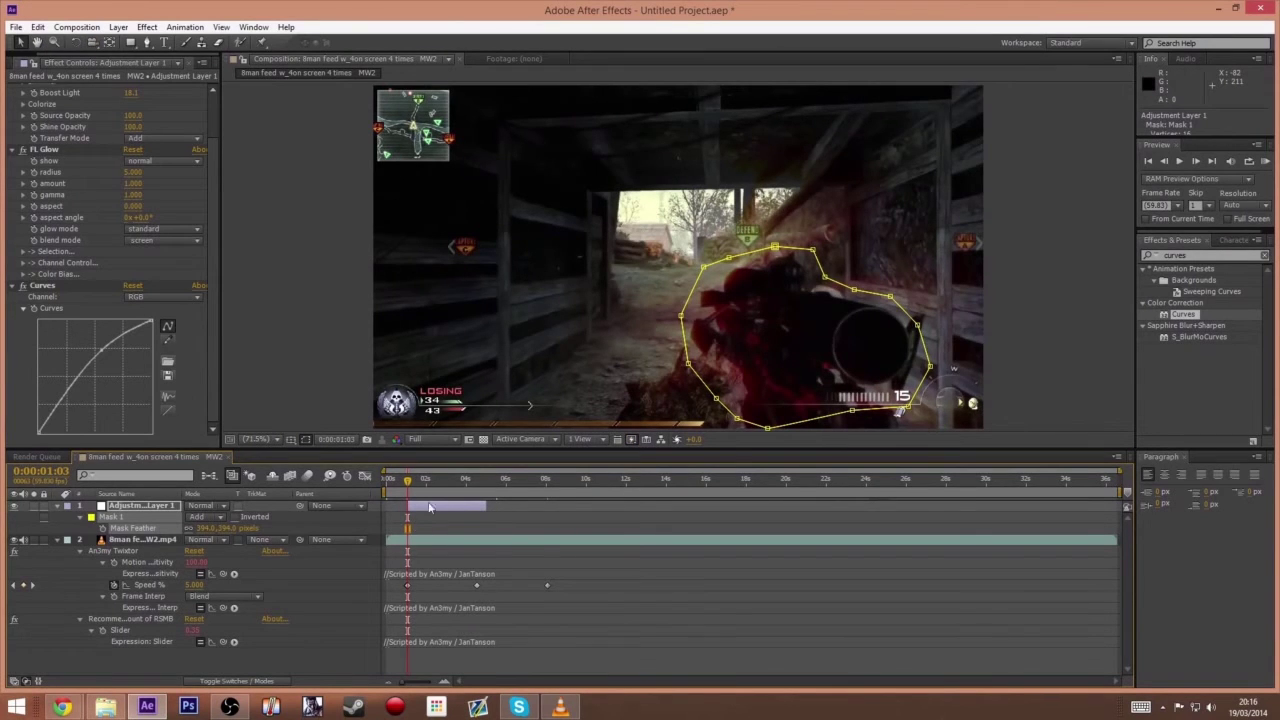
pyautogui.moveTo(406, 482)
pyautogui.mouseDown()
pyautogui.moveTo(392, 484)
pyautogui.moveTo(422, 484)
pyautogui.moveTo(406, 484)
pyautogui.mouseUp()
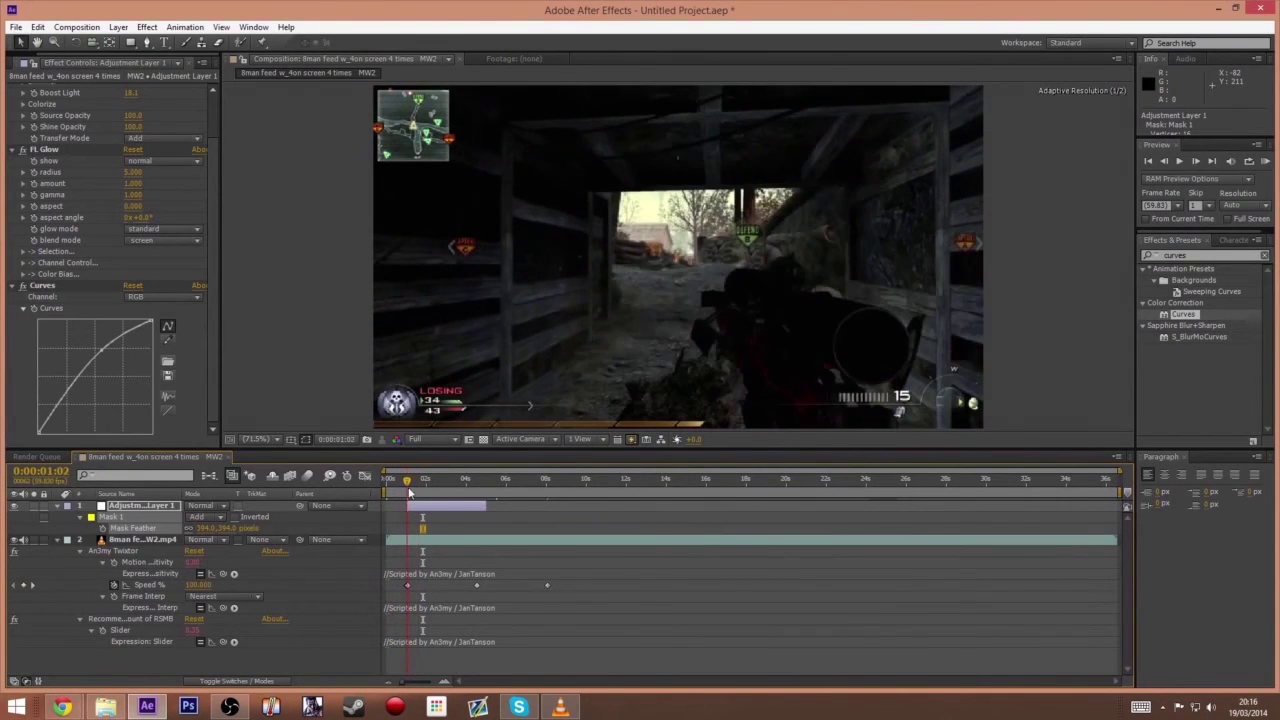
# - Keyframe the adjustment layer's opacity rising from 0% to 100%, with a 100% hold keyframe
pyautogui.press('t')
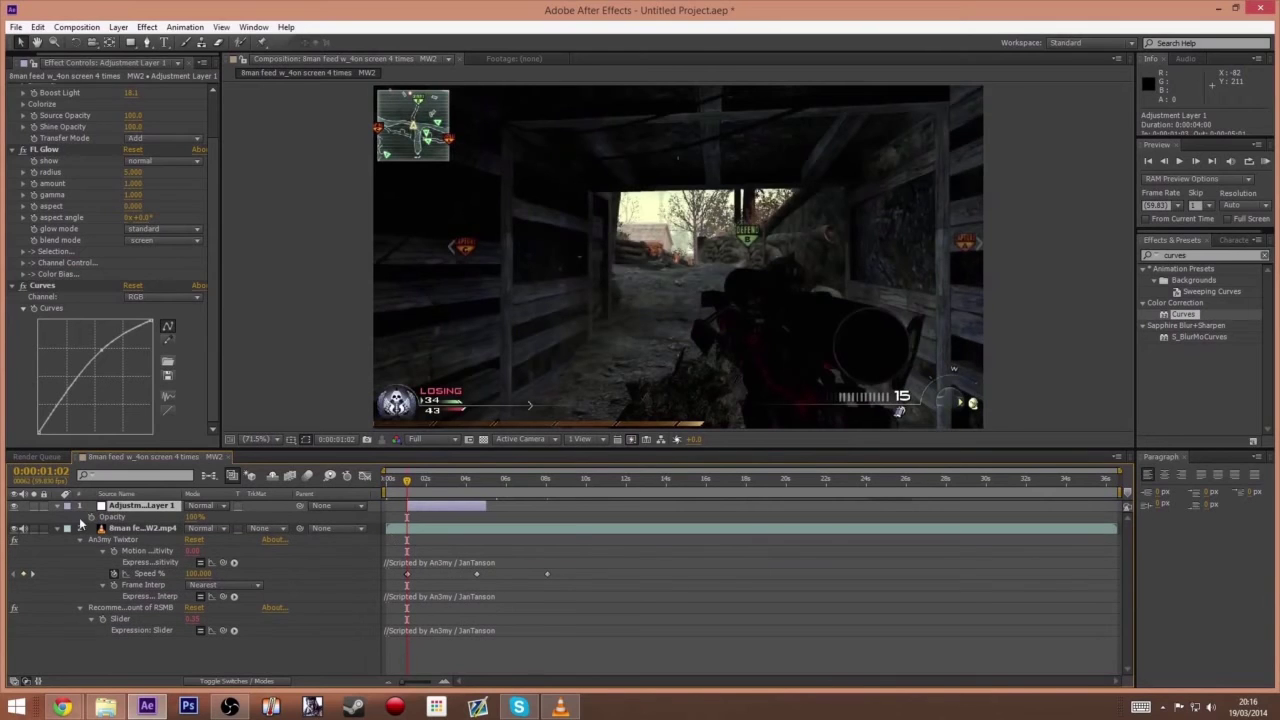
pyautogui.click(93, 517)
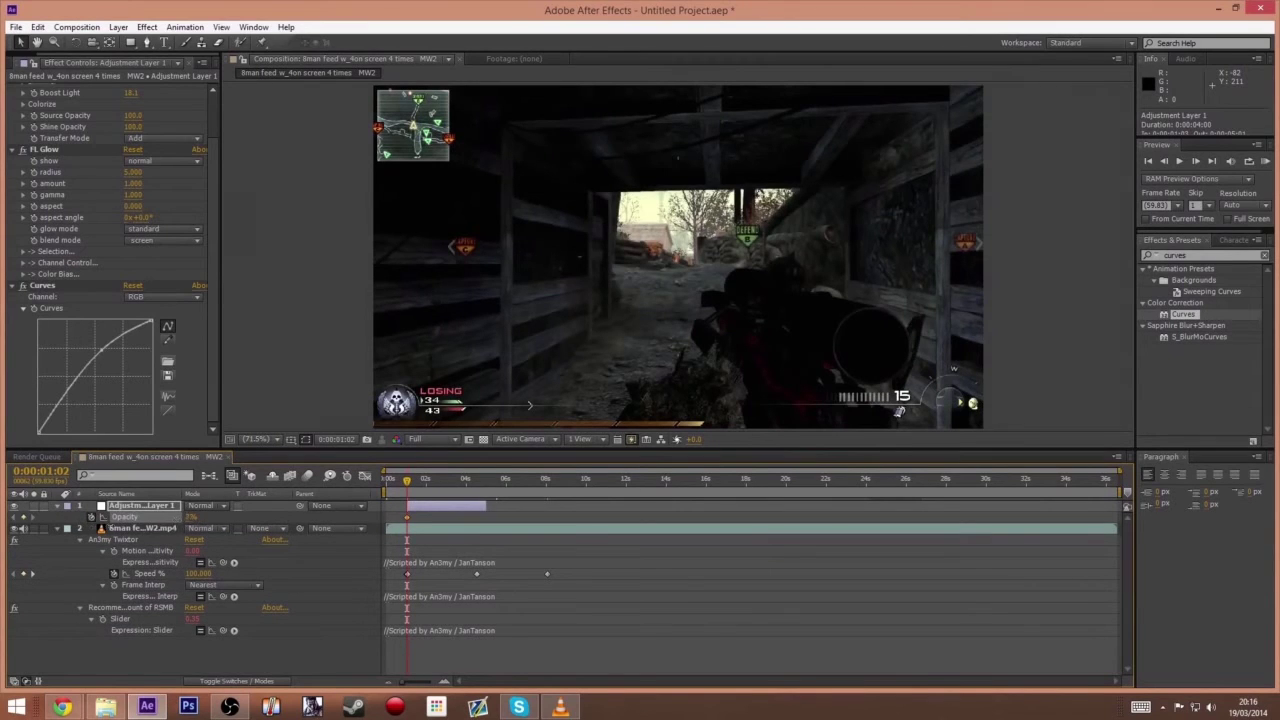
pyautogui.moveTo(407, 480); pyautogui.dragTo(437, 480)
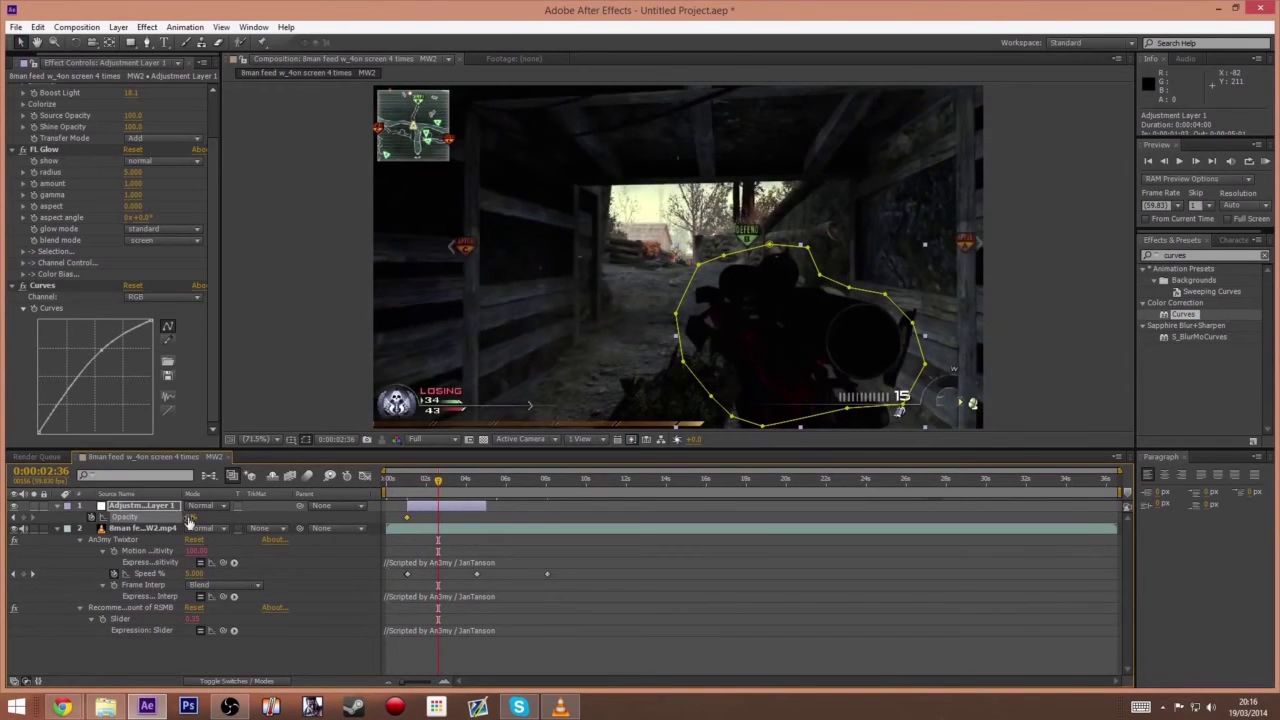
pyautogui.moveTo(190, 516); pyautogui.dragTo(459, 490)
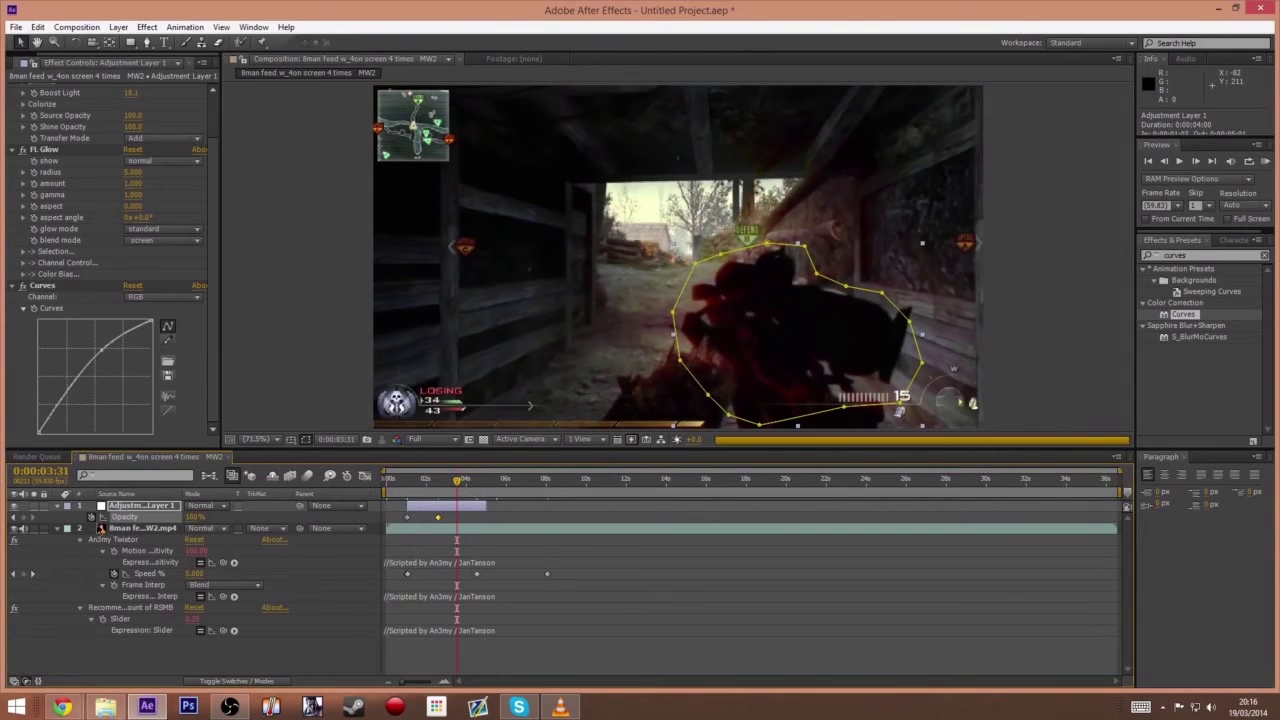
pyautogui.click(22, 517)
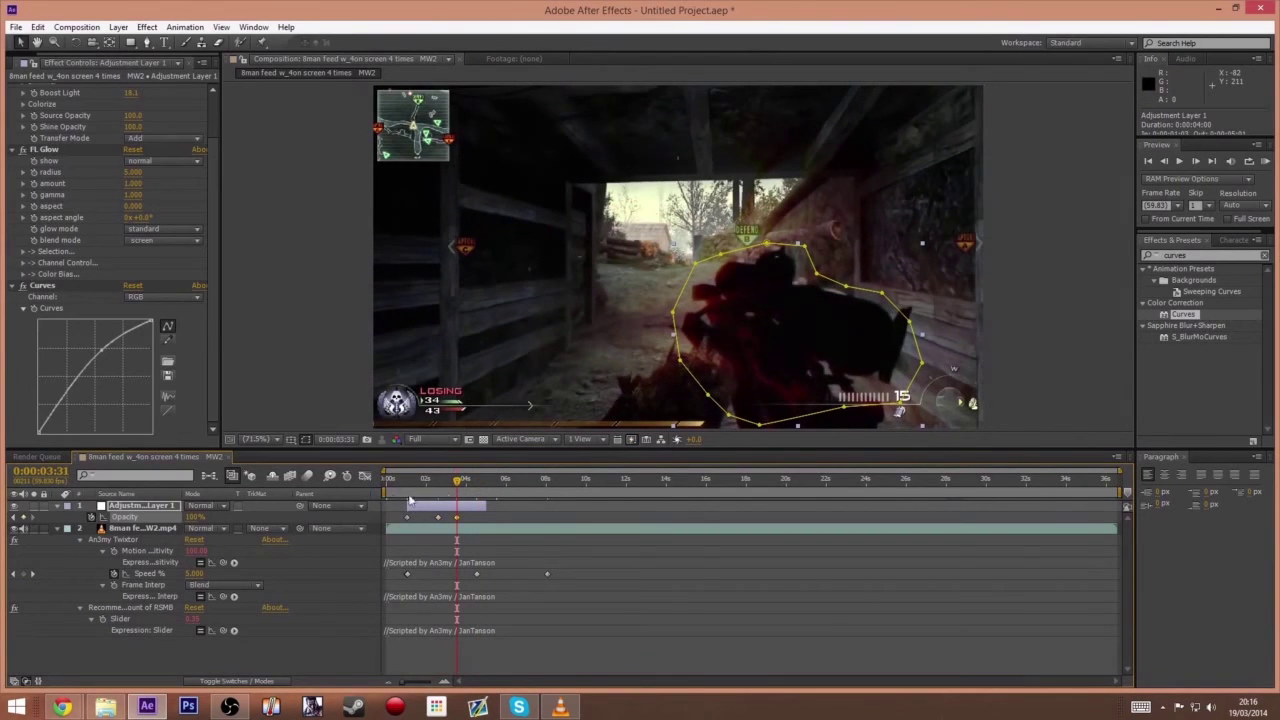
# - Add a 0% opacity keyframe to fade the glow out, then preview the fade
pyautogui.click(477, 480)
pyautogui.moveTo(193, 524); pyautogui.dragTo(120, 524)
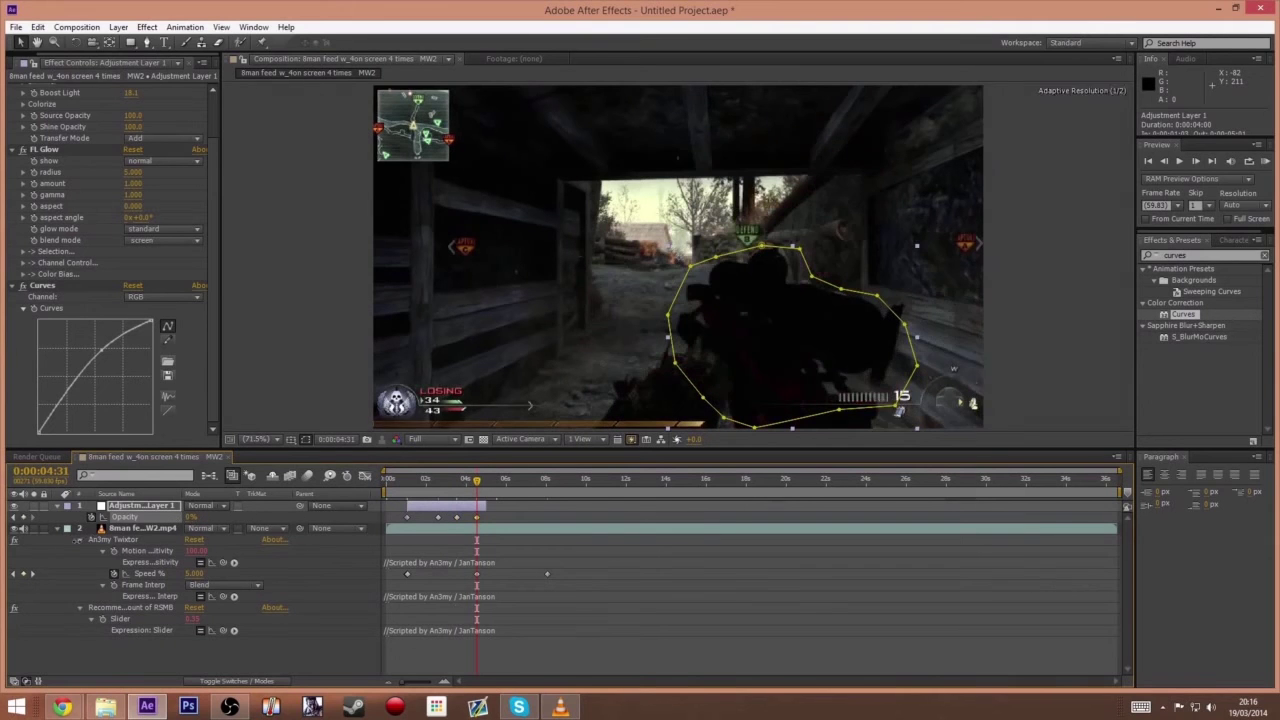
pyautogui.moveTo(479, 485); pyautogui.dragTo(562, 462)
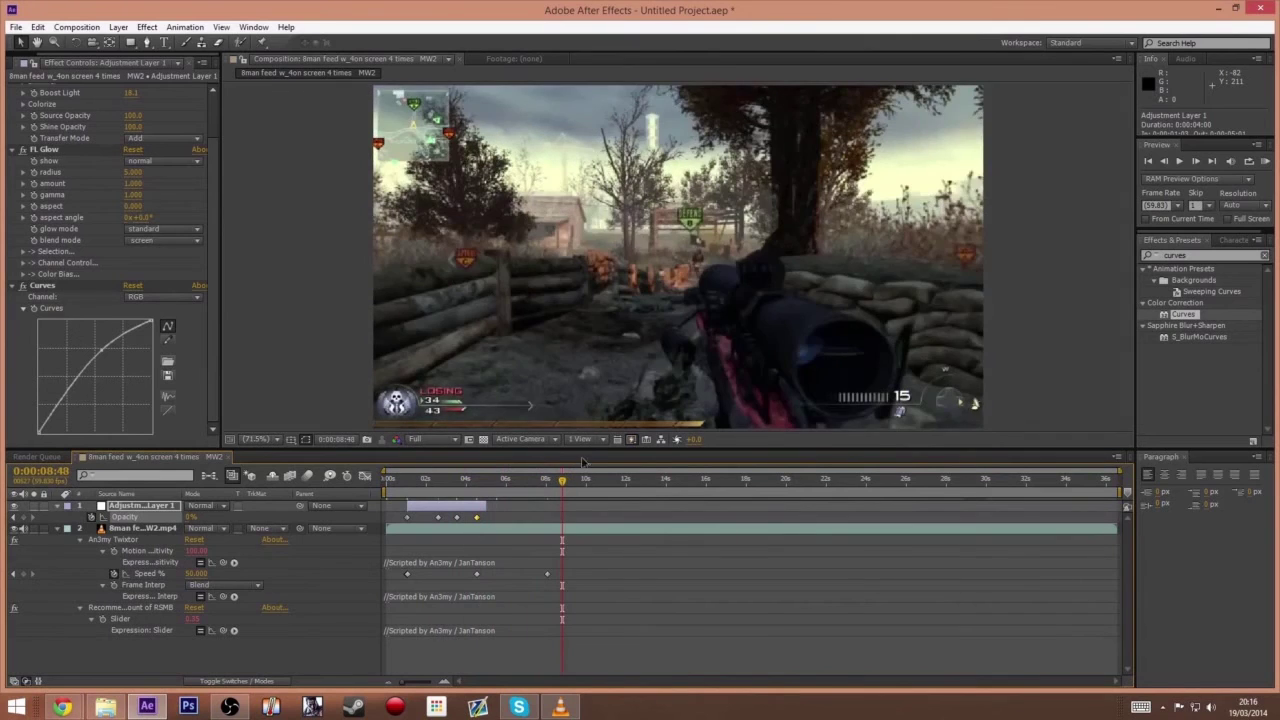
pyautogui.click(420, 482)
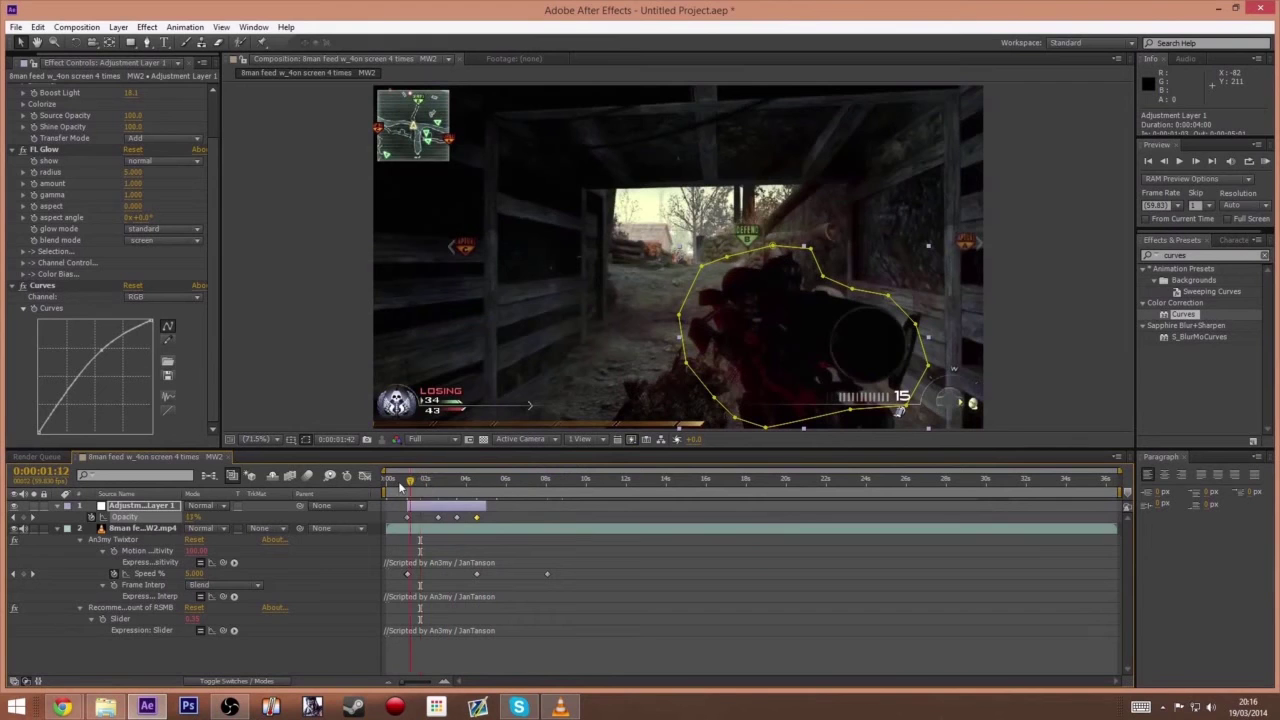
pyautogui.moveTo(428, 481)
pyautogui.mouseDown()
pyautogui.moveTo(495, 482)
pyautogui.moveTo(420, 488)
pyautogui.moveTo(439, 488)
pyautogui.mouseUp()
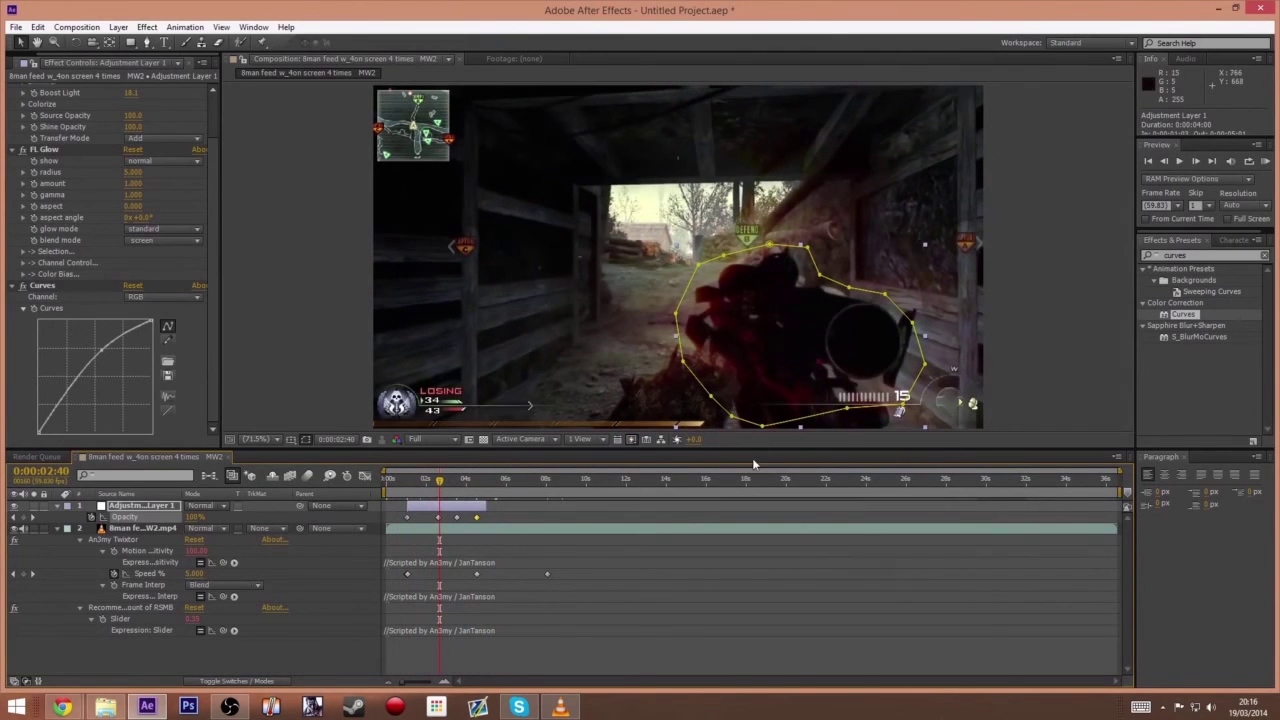
pyautogui.scroll(2, 70, 178)
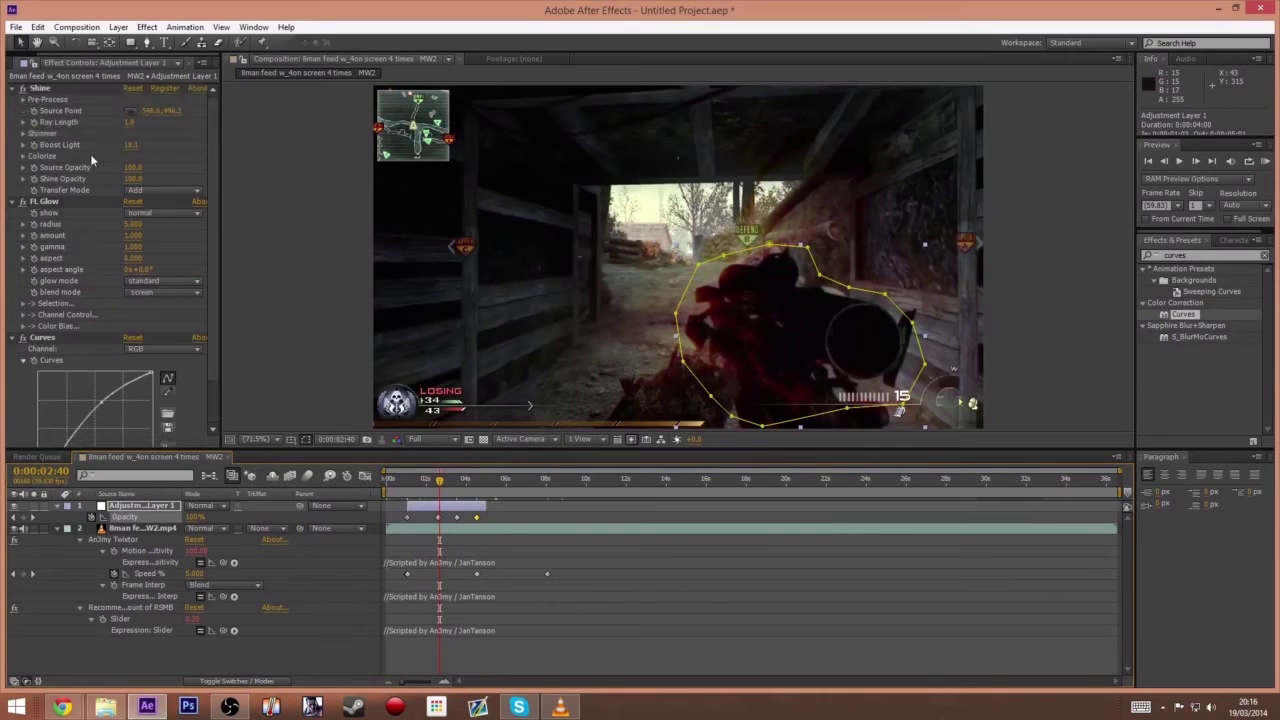
# - Try Shine Colorize presets Chemistry, Mars, Spirit and Electric, then settle on Aura
pyautogui.click(24, 157)
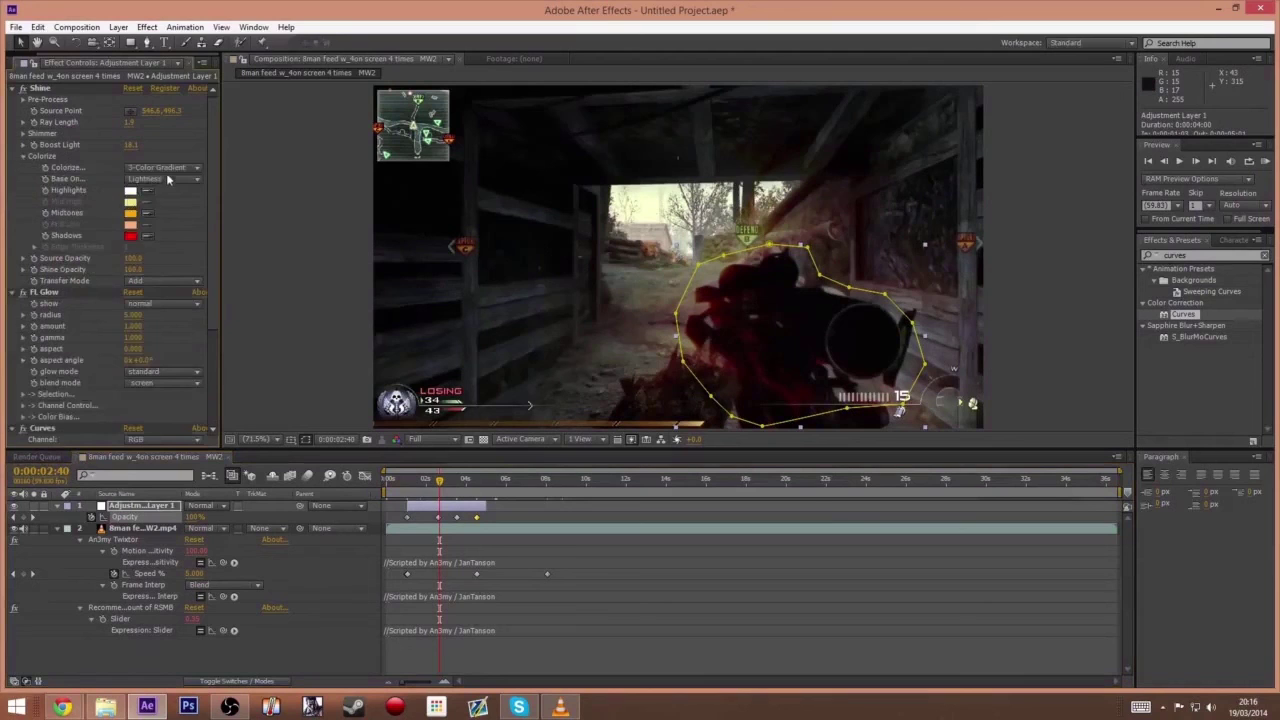
pyautogui.click(157, 170)
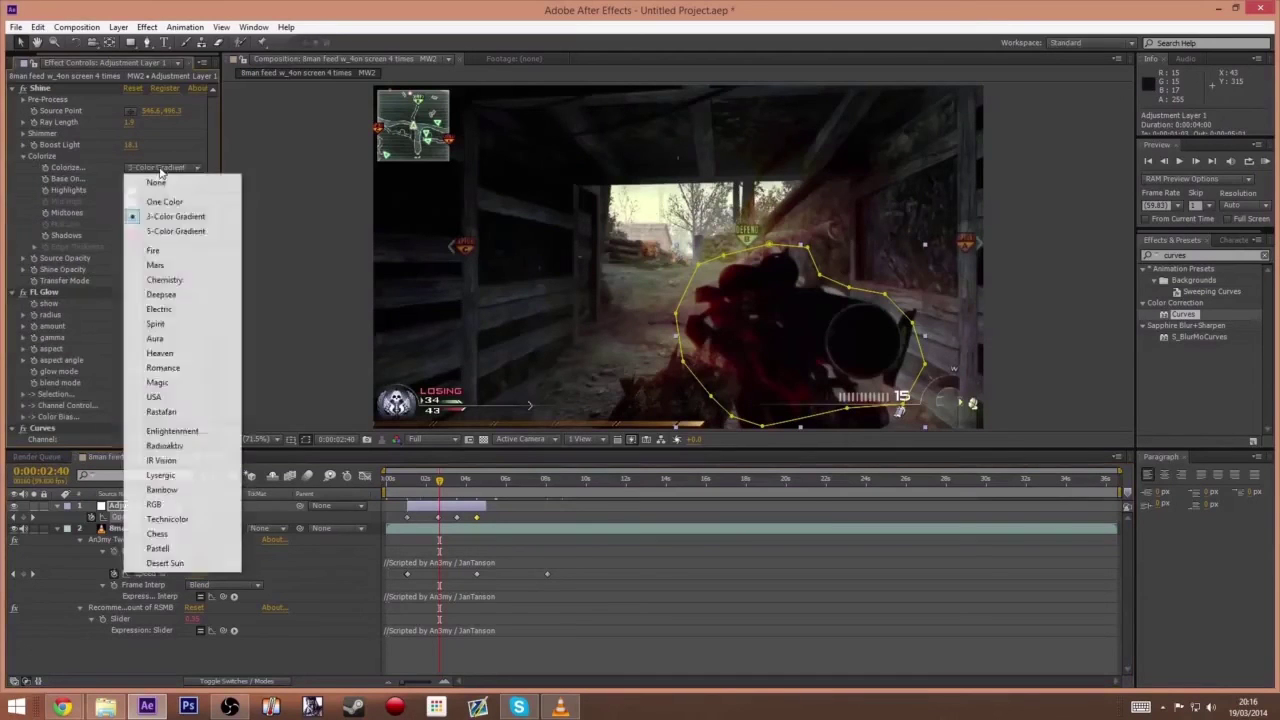
pyautogui.click(178, 283)
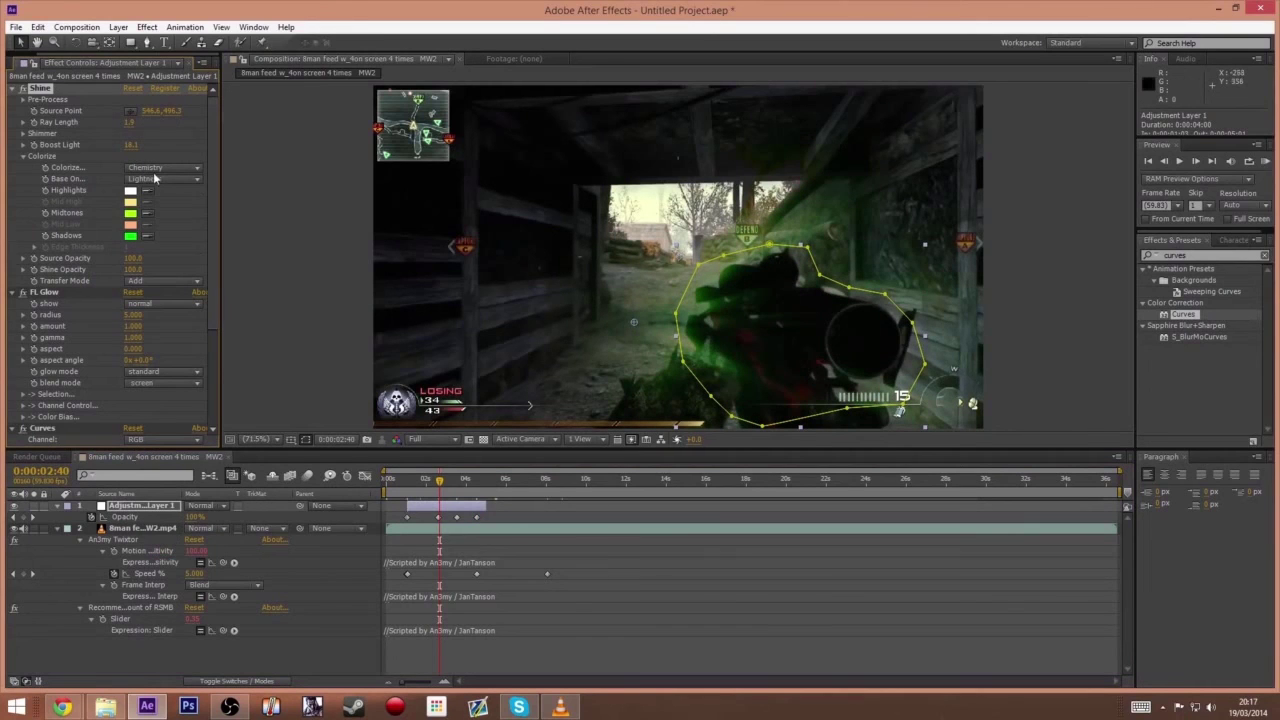
pyautogui.click(153, 170)
pyautogui.click(174, 266)
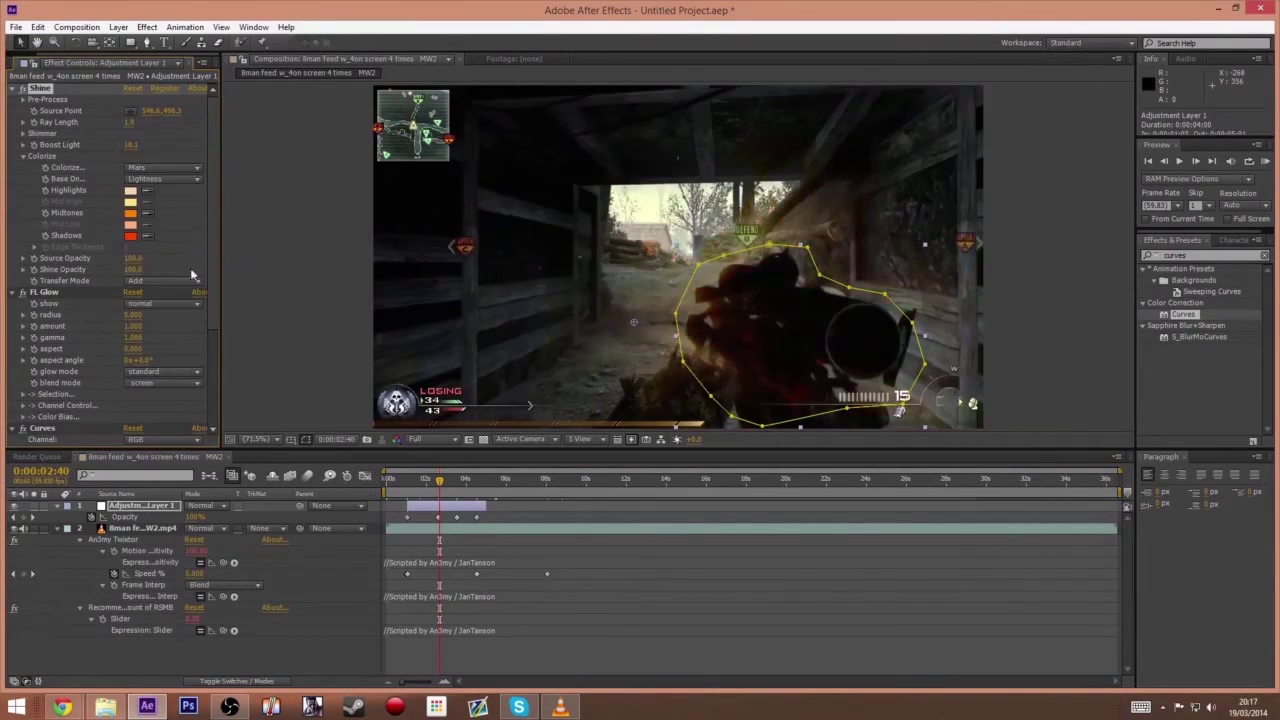
pyautogui.click(152, 170)
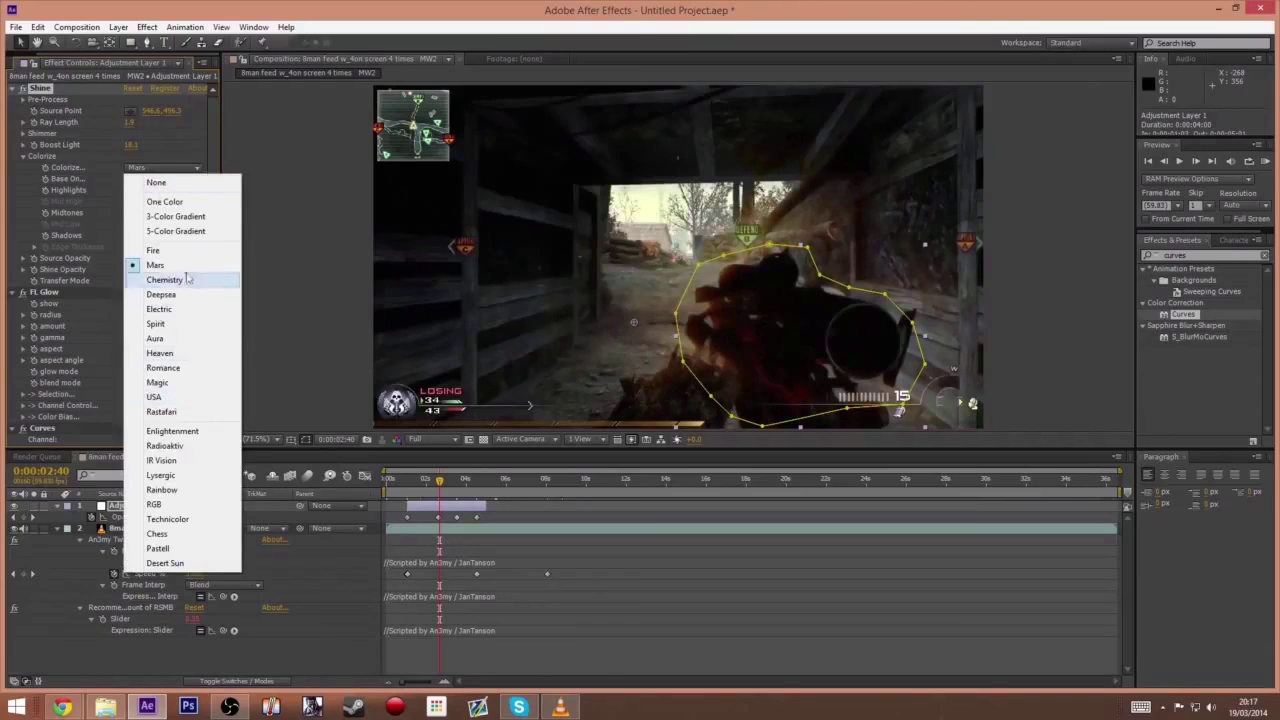
pyautogui.click(156, 324)
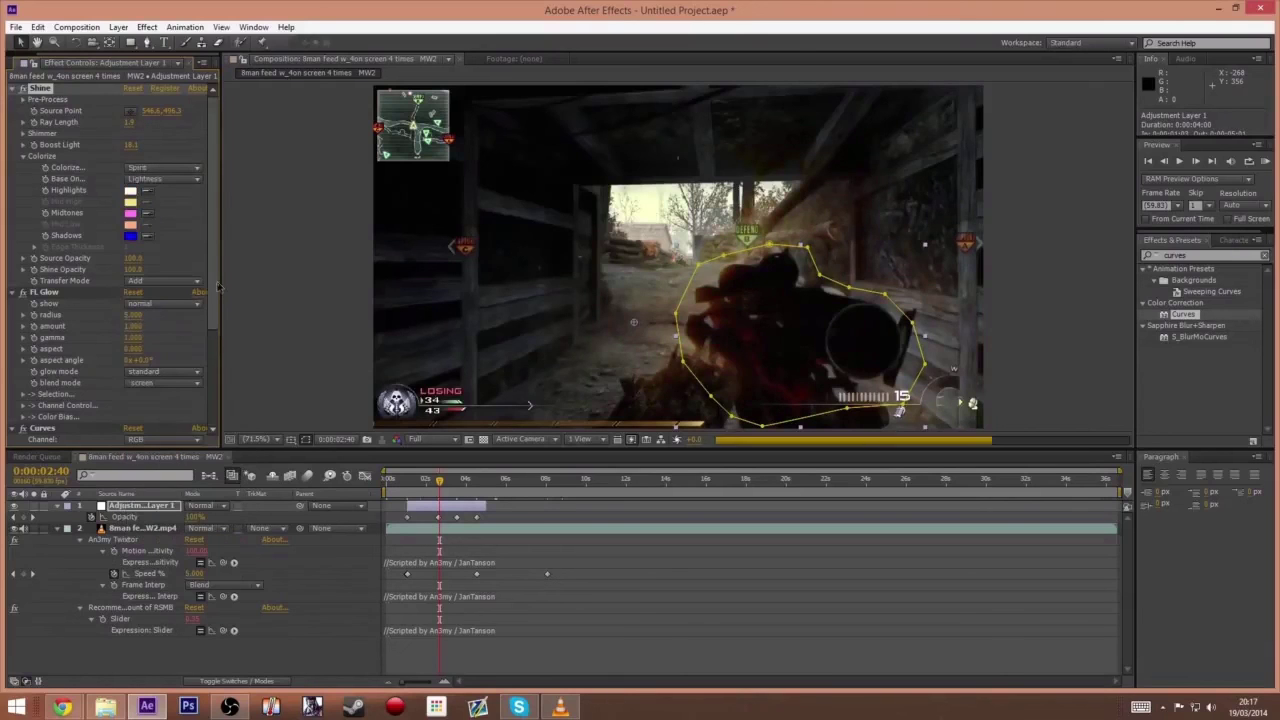
pyautogui.click(168, 167)
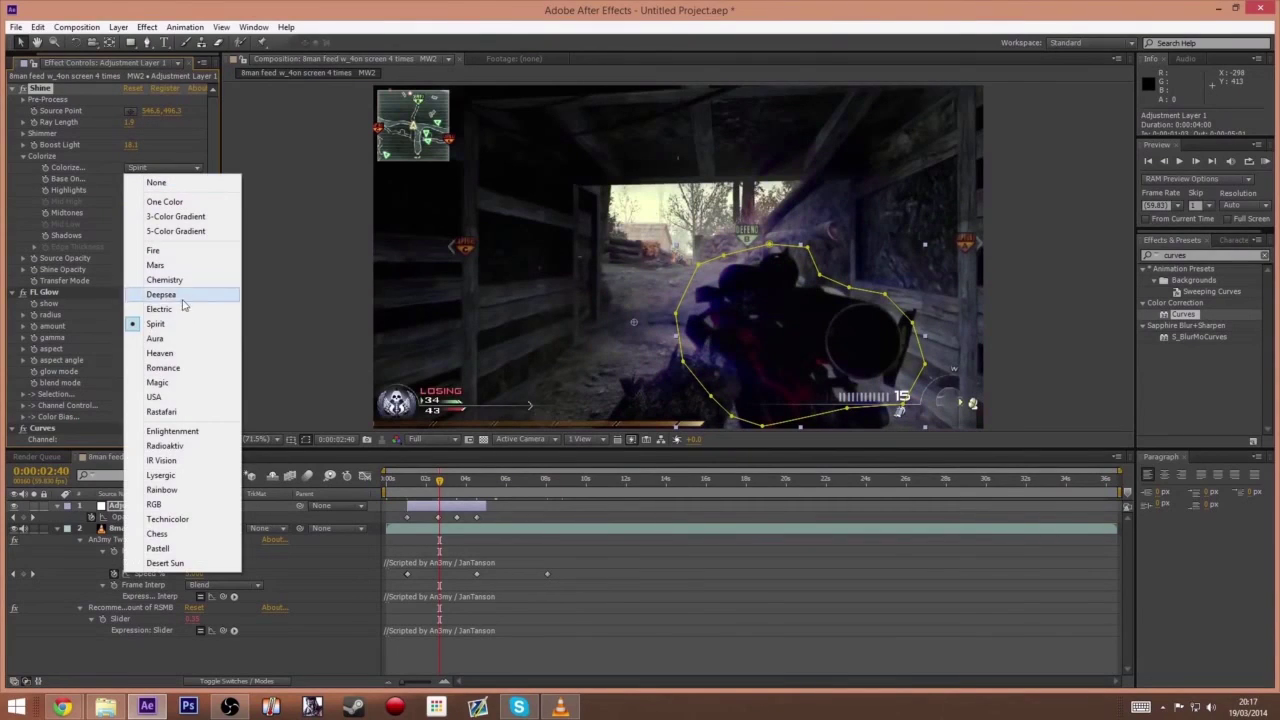
pyautogui.click(171, 311)
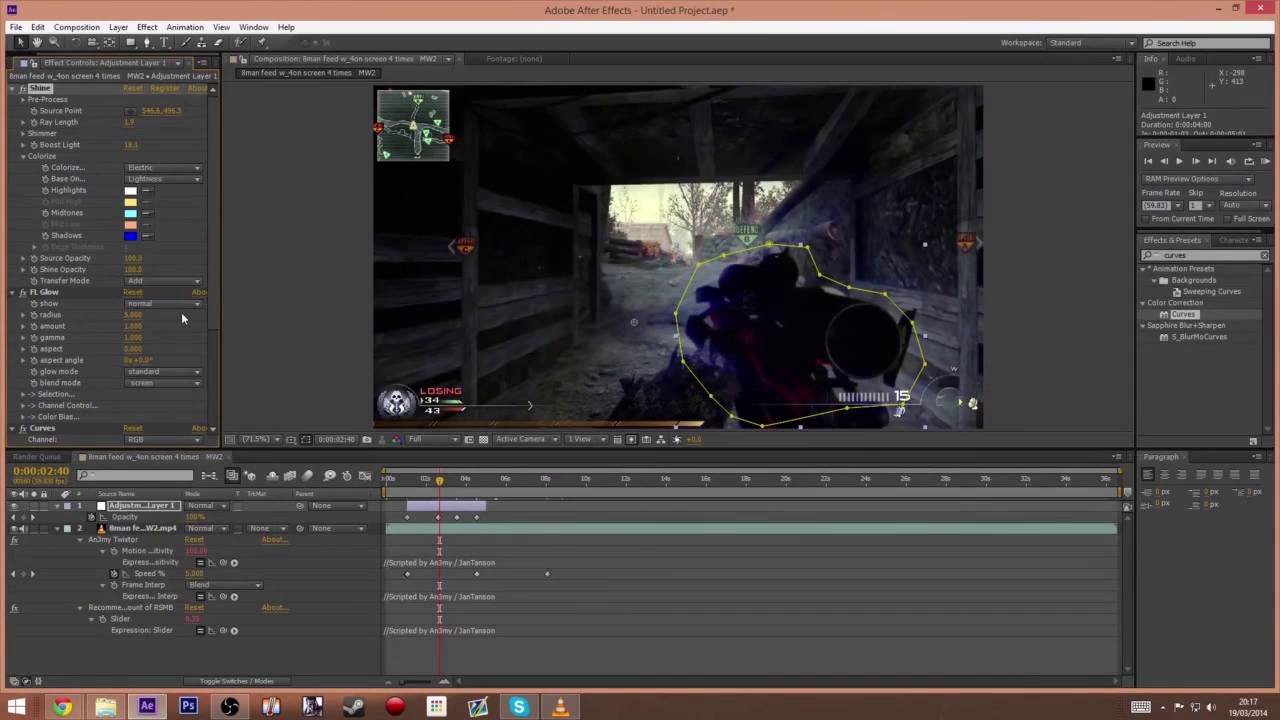
pyautogui.click(176, 169)
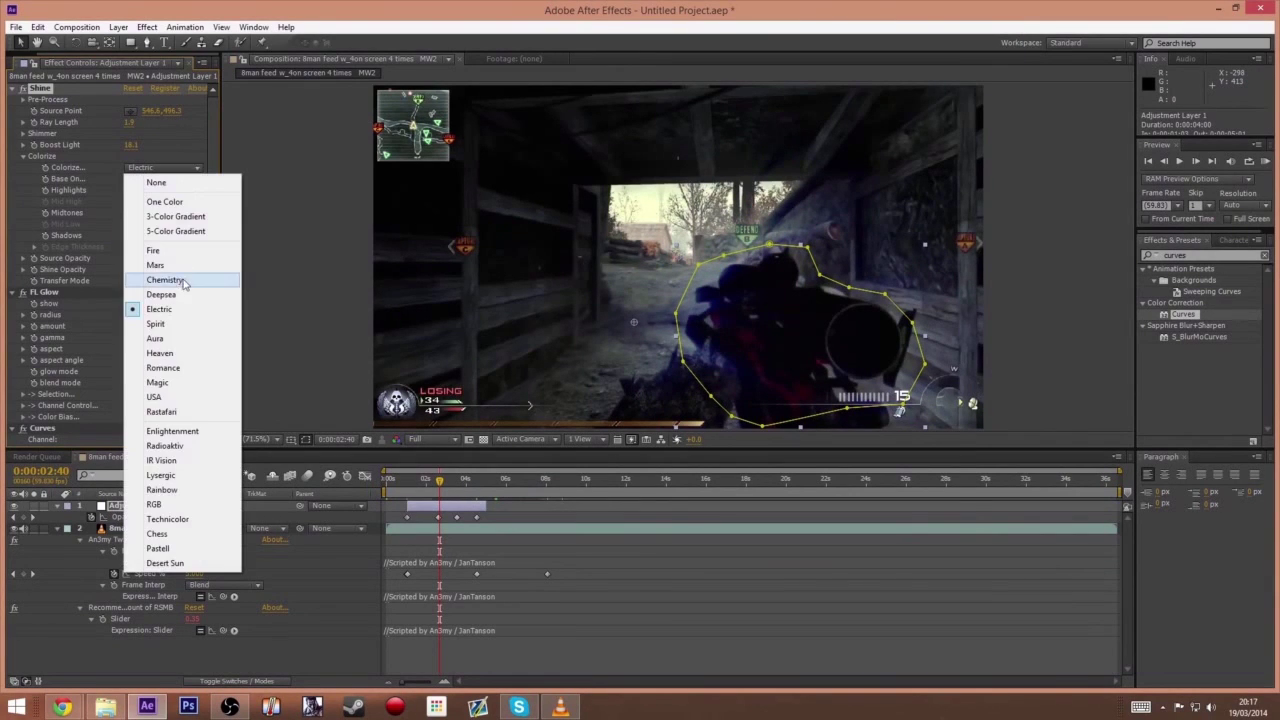
pyautogui.click(175, 341)
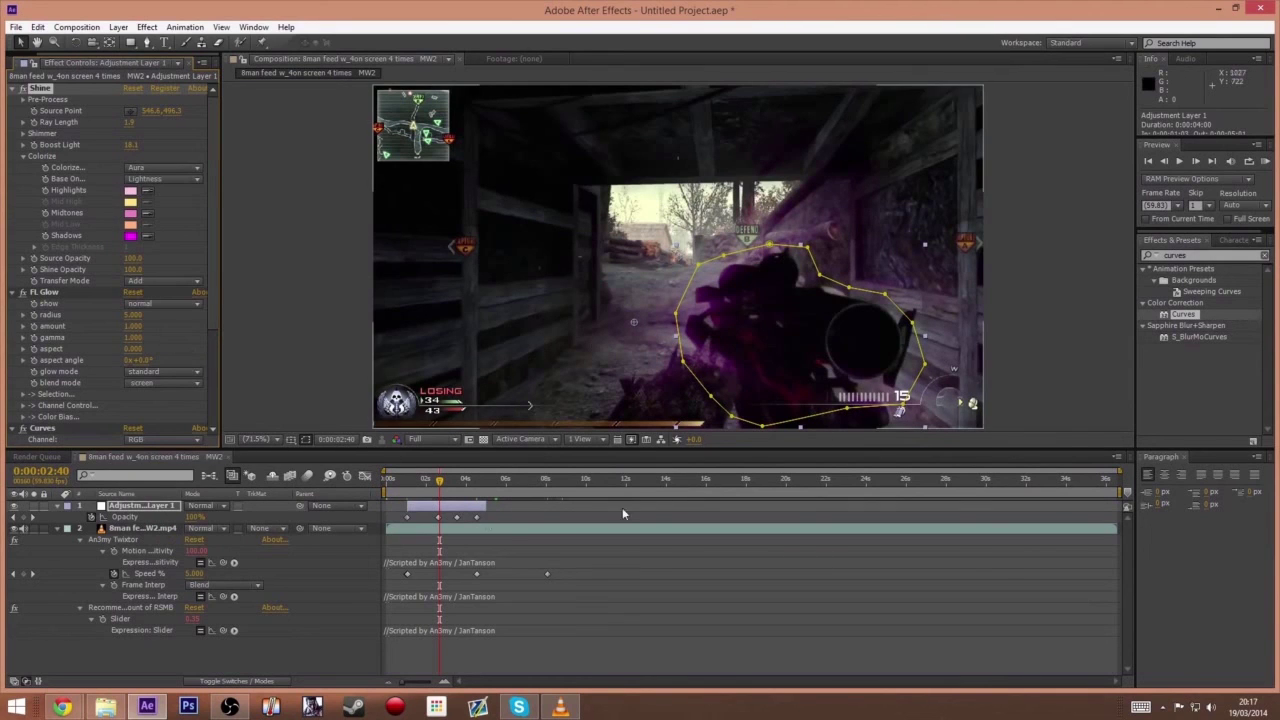
pyautogui.moveTo(428, 486); pyautogui.dragTo(407, 486)
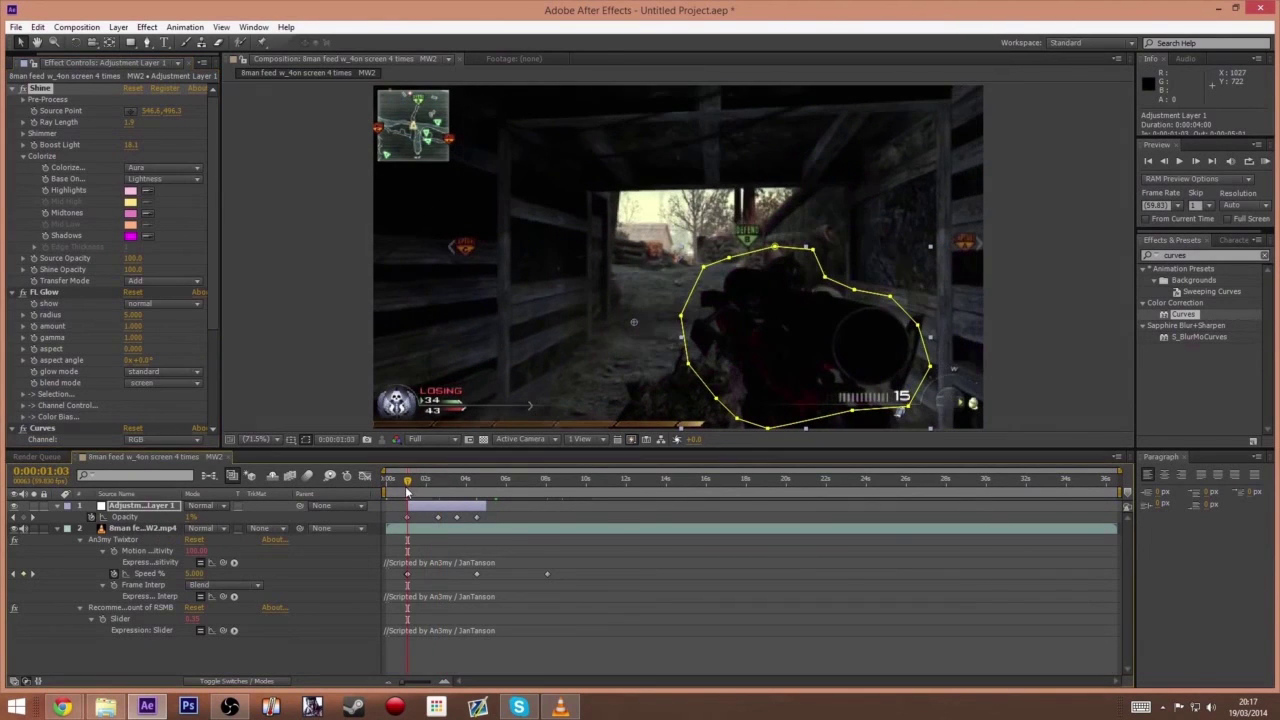